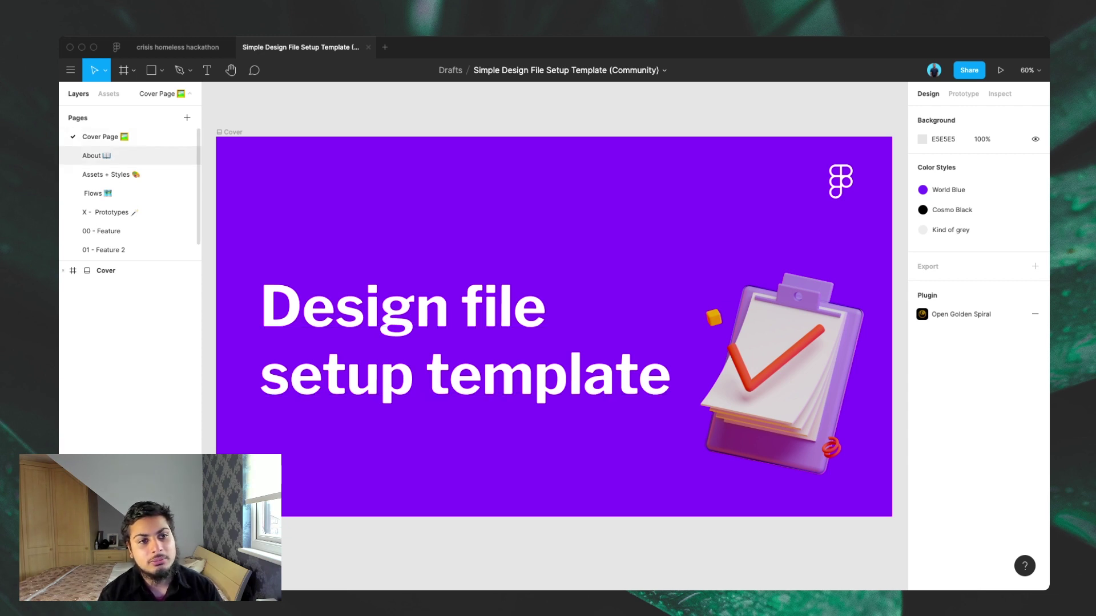
# - Open the template's About page, showing the Resource Hub link cards
pyautogui.click(96, 155)
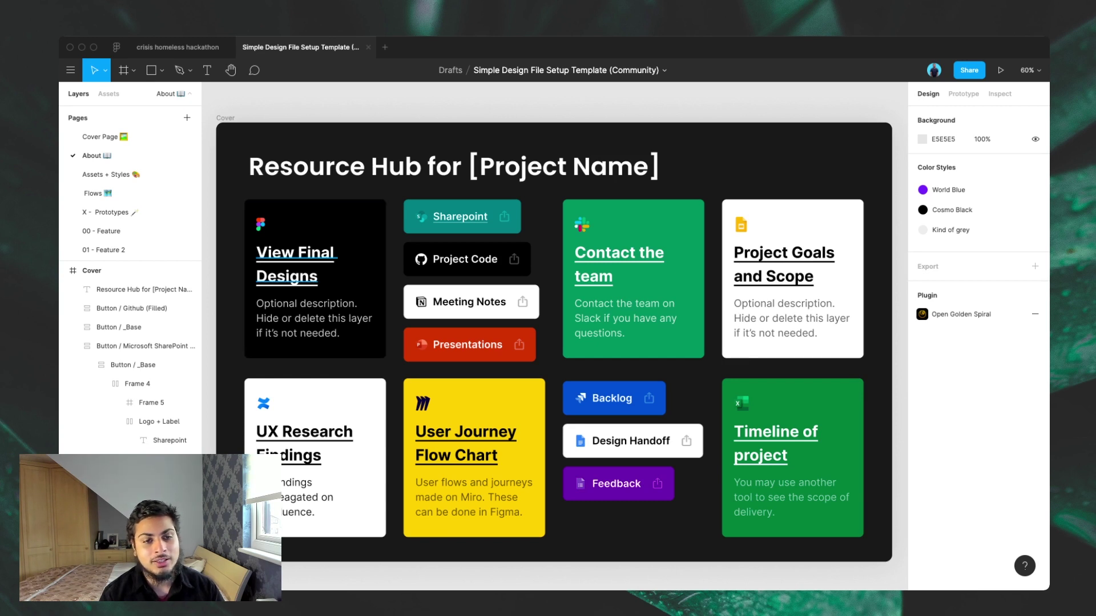
pyautogui.click(297, 264)
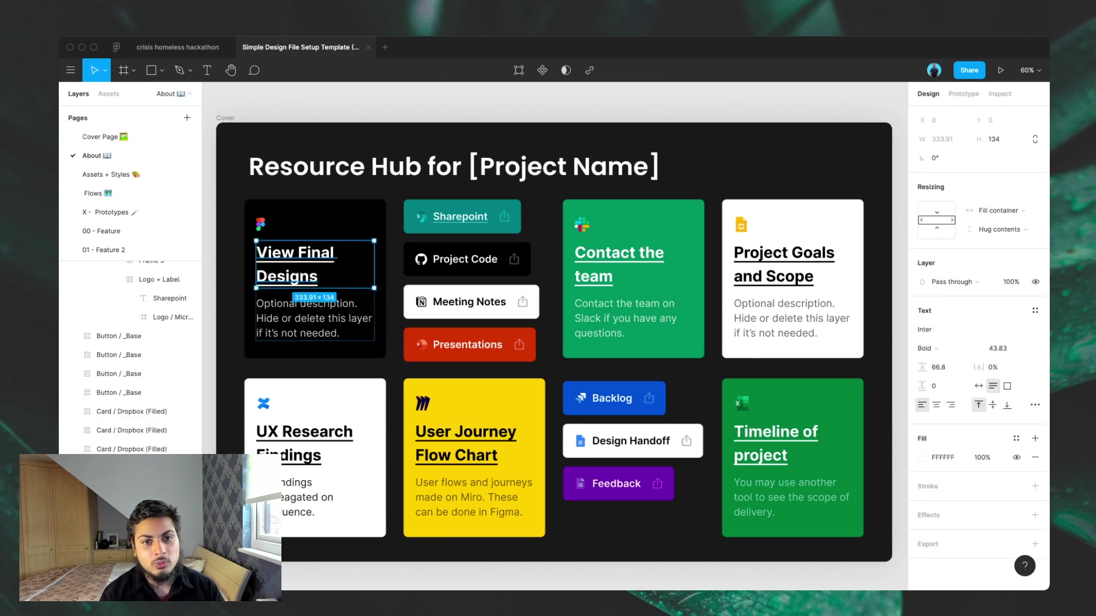
pyautogui.press('Return')
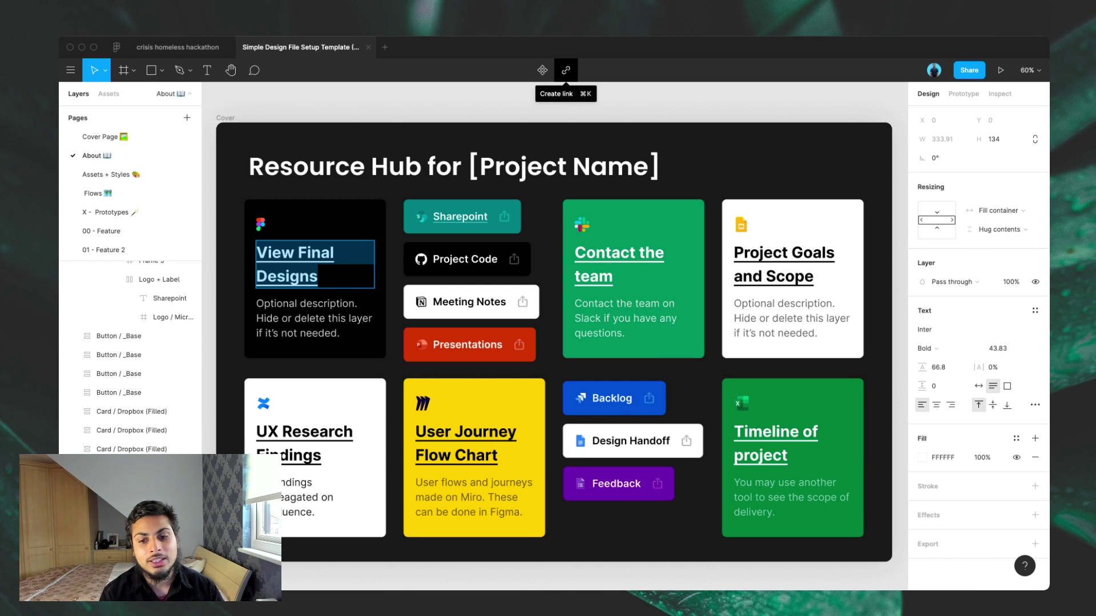
pyautogui.press('Escape')
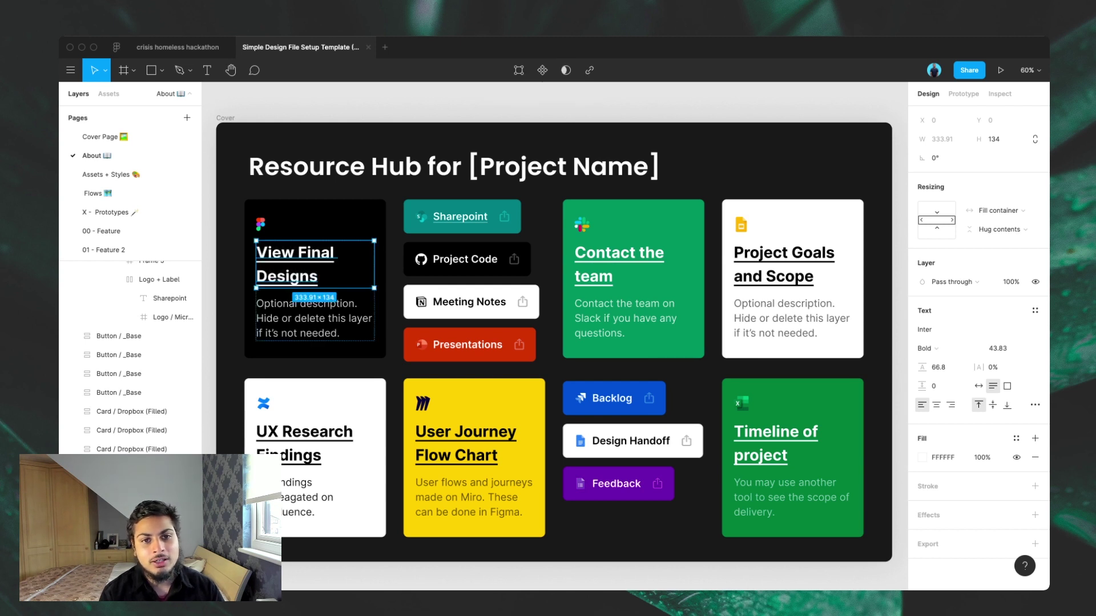
pyautogui.press('Escape')
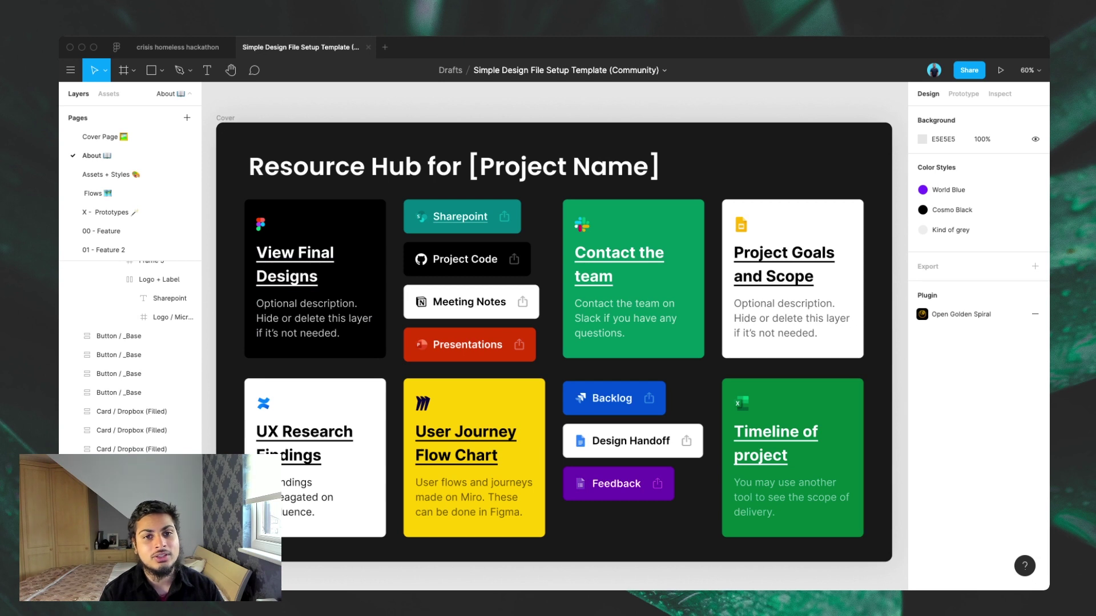
# - Switch to the Assets + Styles page and pan across its Colours, Buttons, Text and Navigation frames
pyautogui.click(105, 174)
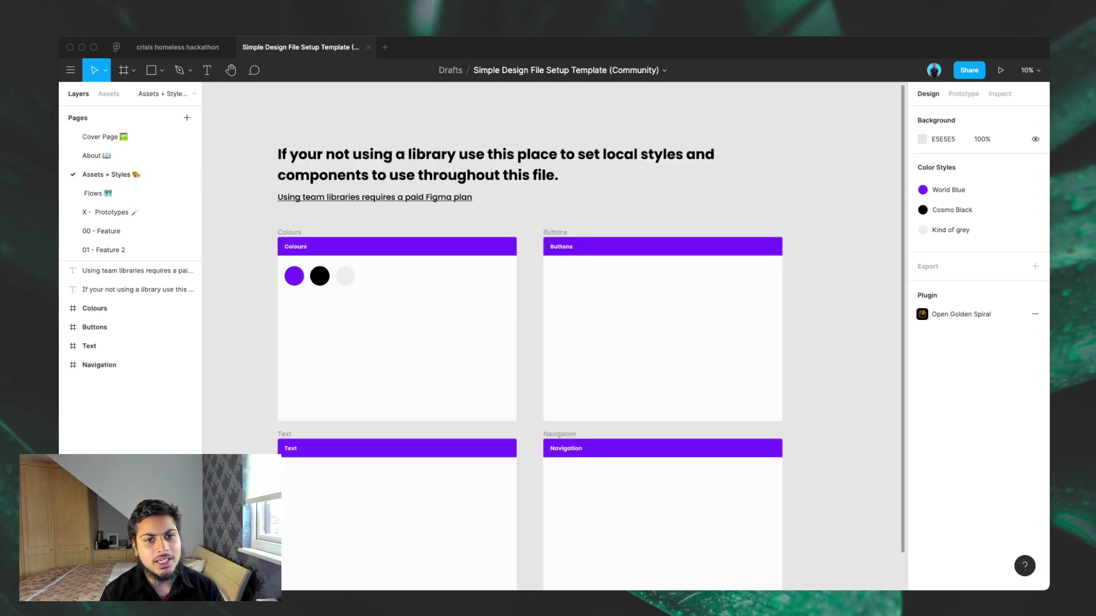
pyautogui.hscroll(2, 551, 337)
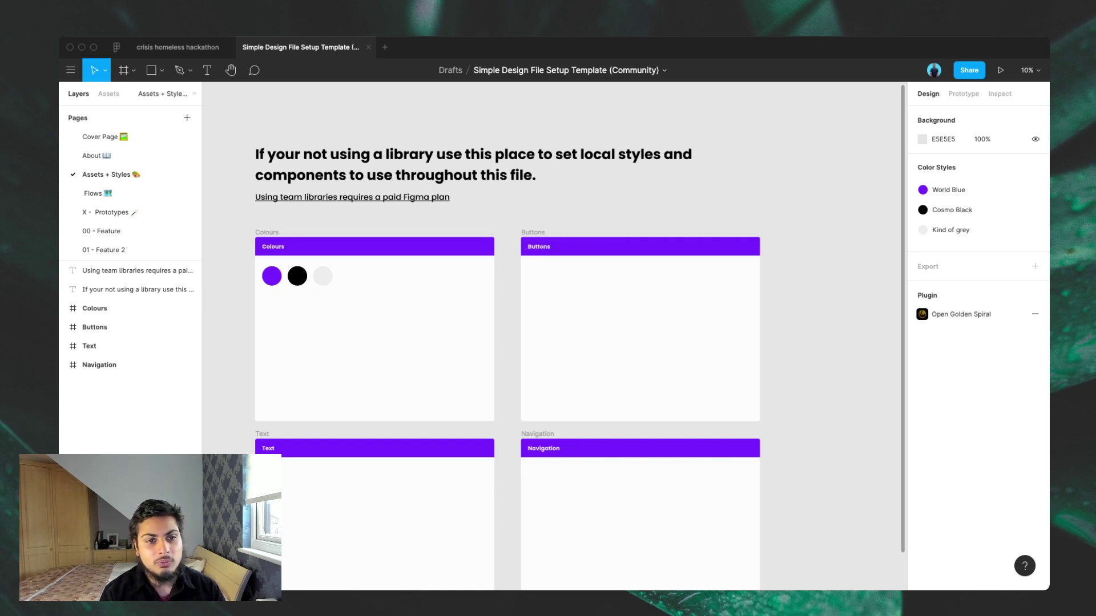
pyautogui.scroll(-2, 553, 331)
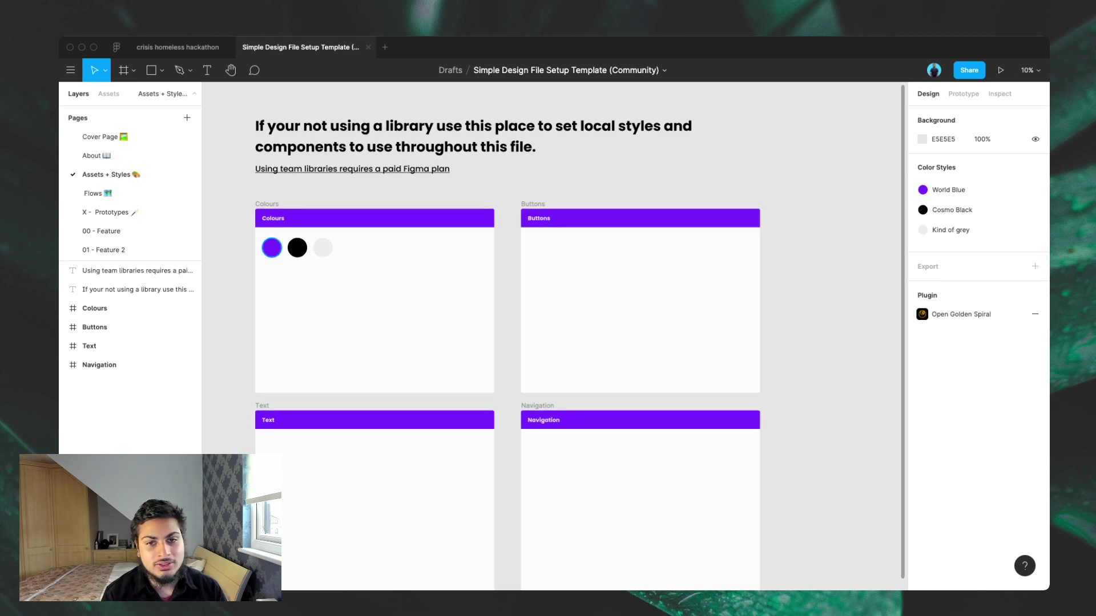
# - Select the purple World Blue swatch in the Colours frame and look around the canvas
pyautogui.click(271, 248)
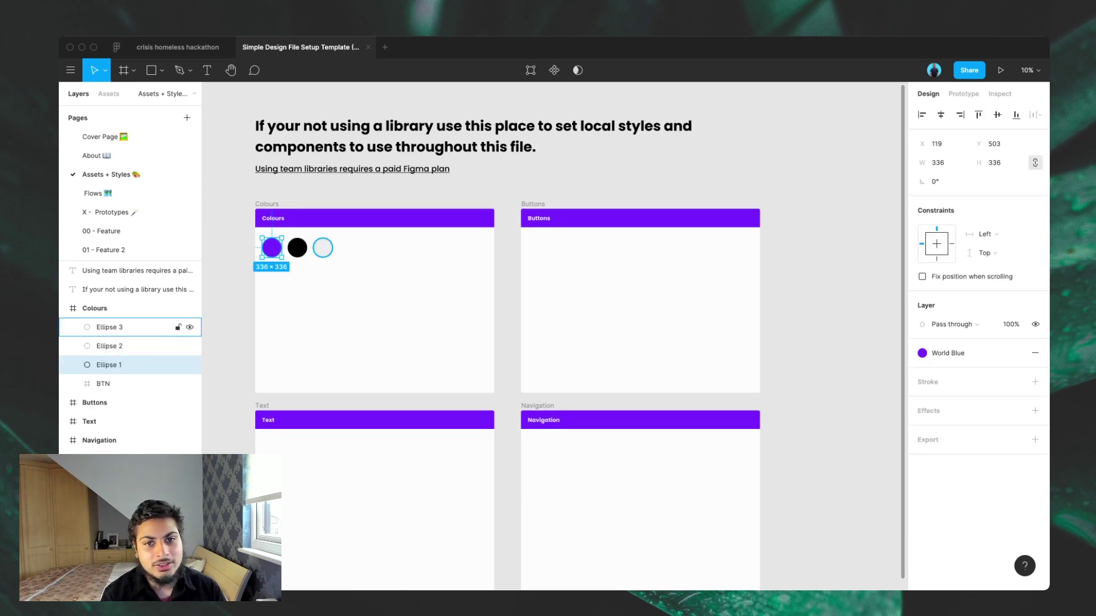
pyautogui.scroll(-3, 479, 337)
pyautogui.scroll(1, 578, 303)
pyautogui.hscroll(1, 578, 302)
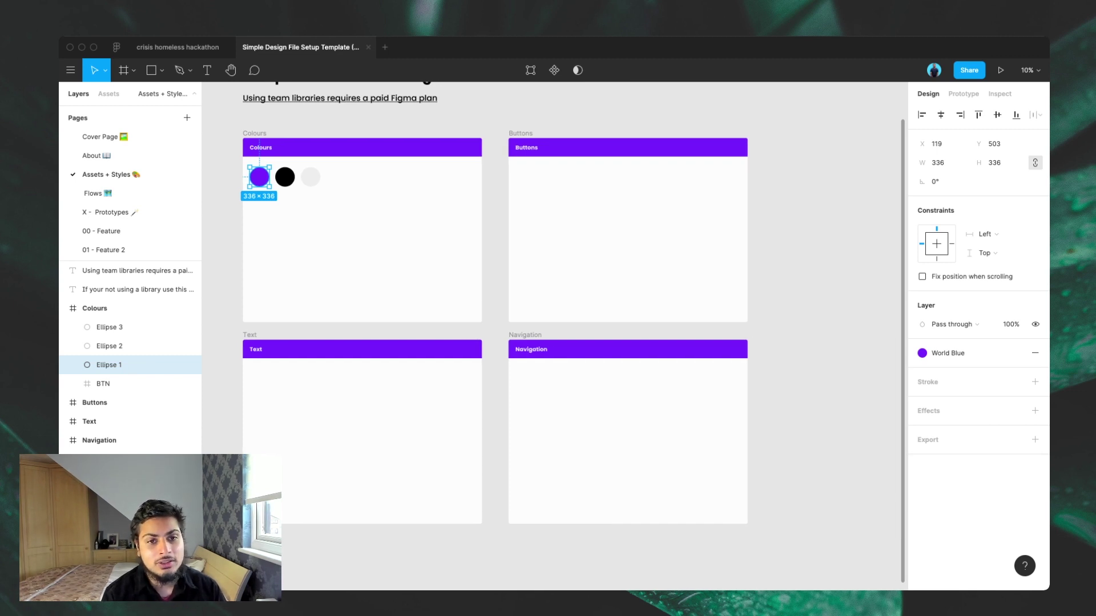
pyautogui.scroll(1, 491, 337)
pyautogui.scroll(3, 495, 311)
pyautogui.hscroll(-1, 495, 312)
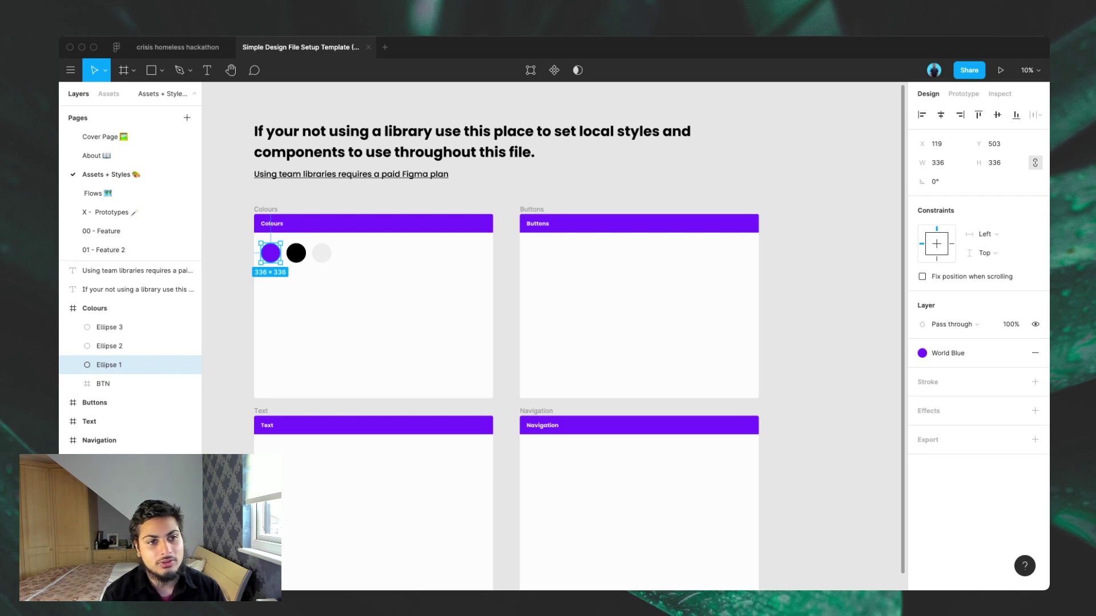
# - Switch to the Flows page and pan across the User Flows frames for features 01, 02 and 03
pyautogui.click(93, 193)
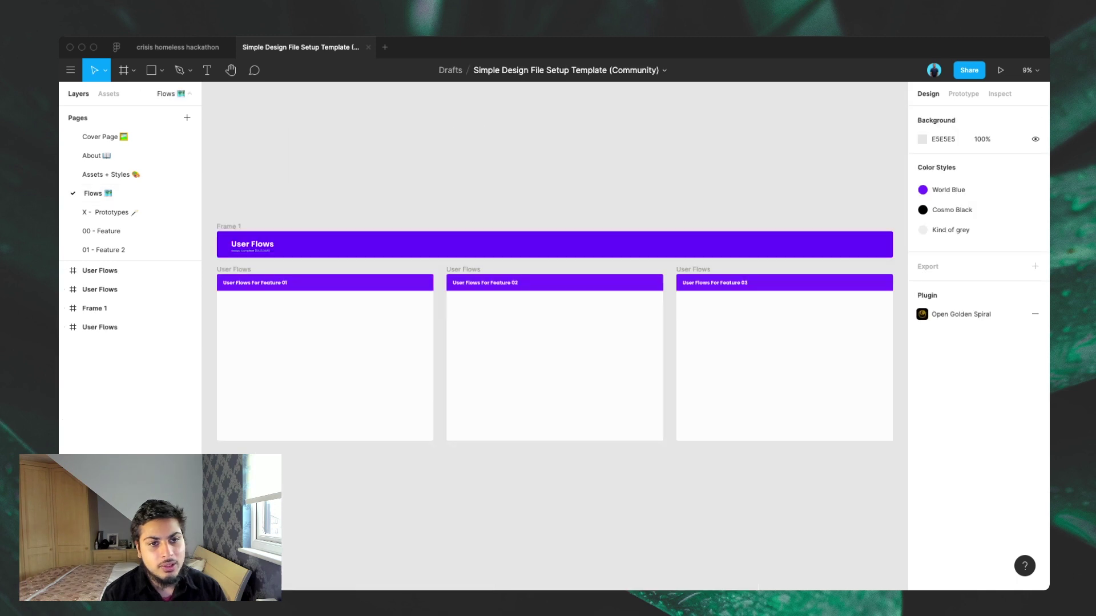
pyautogui.hscroll(-1, 562, 332)
pyautogui.hscroll(2, 562, 332)
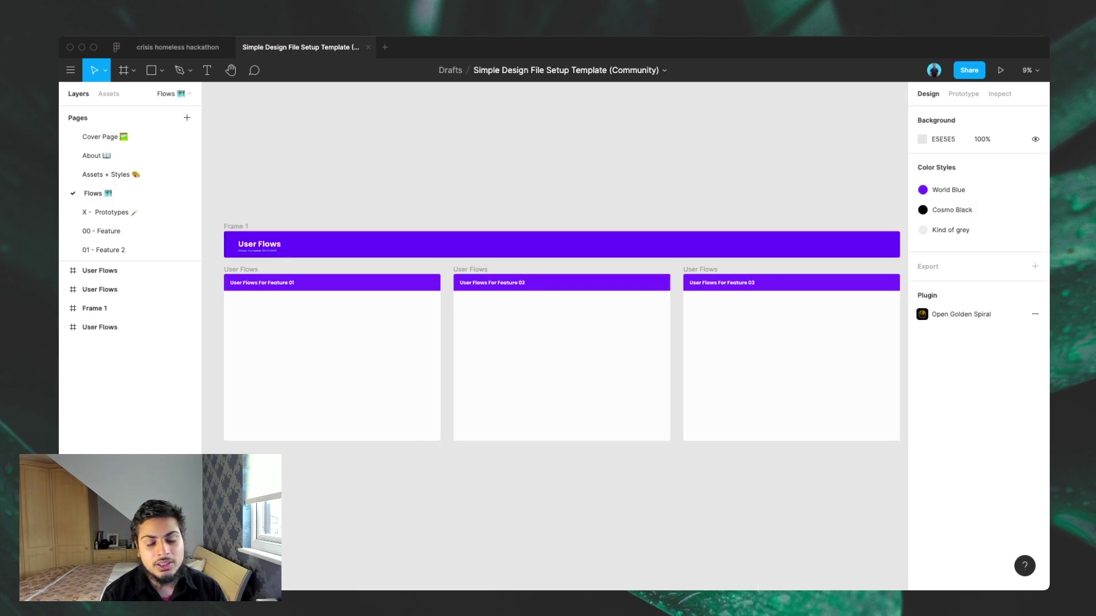
pyautogui.hscroll(-2, 562, 332)
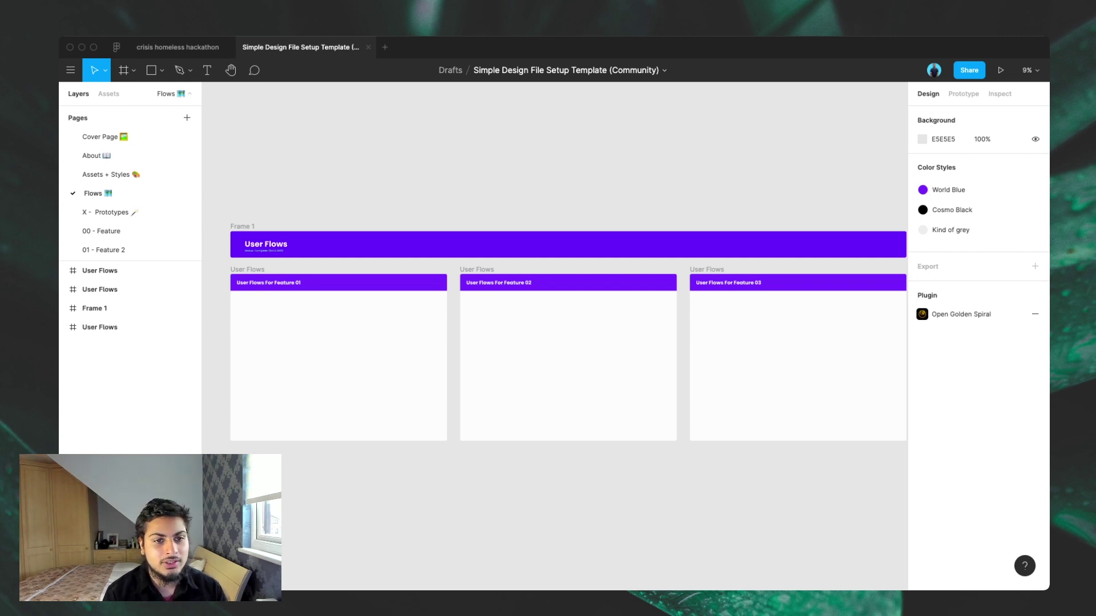
pyautogui.scroll(-1, 569, 322)
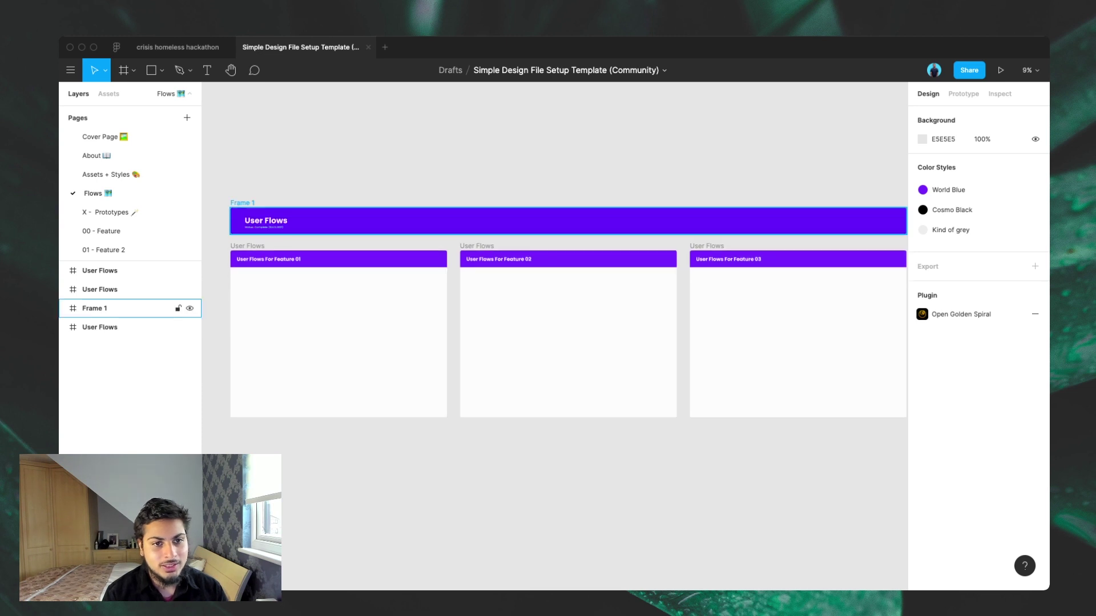
pyautogui.hscroll(3, 553, 336)
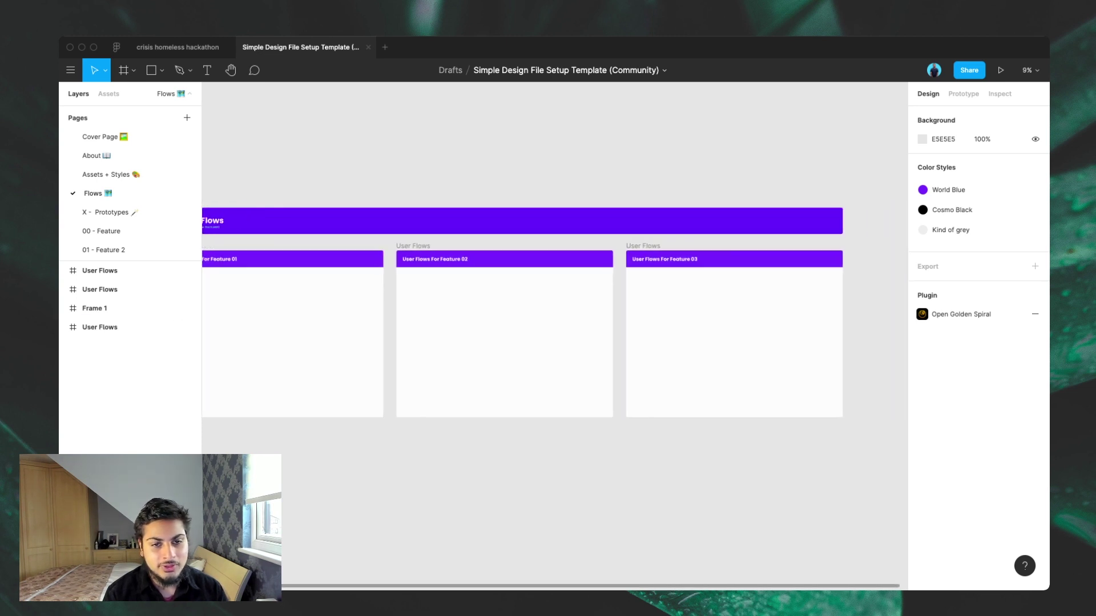
pyautogui.hscroll(-3, 553, 314)
# - Switch to the X - Prototypes page and view its purple Prototypes header banner in Frame 1
pyautogui.click(108, 212)
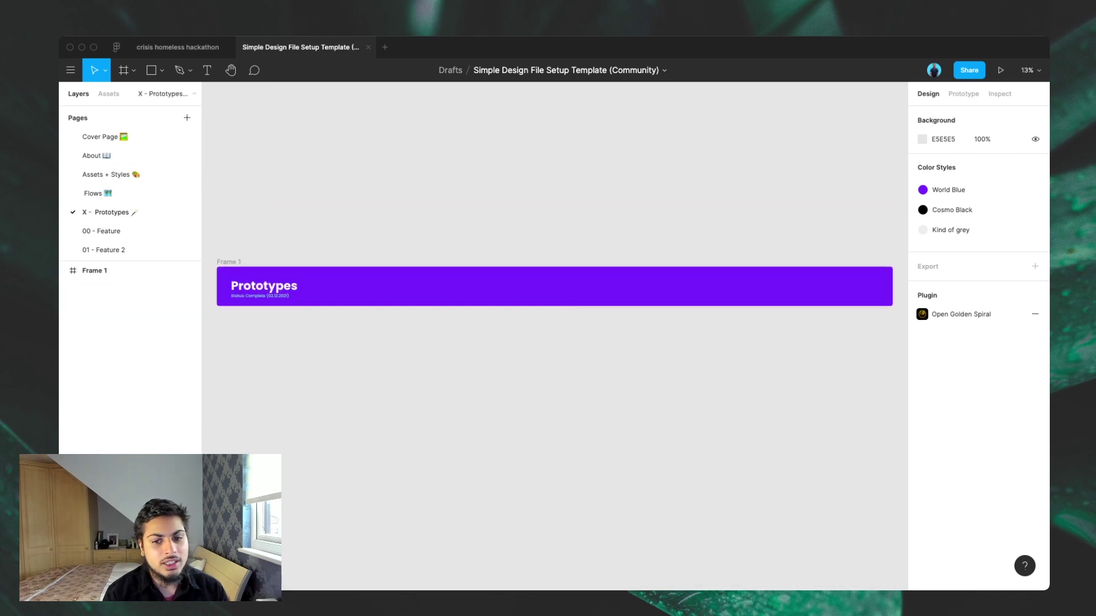
pyautogui.hscroll(-1, 553, 336)
pyautogui.scroll(-3, 553, 314)
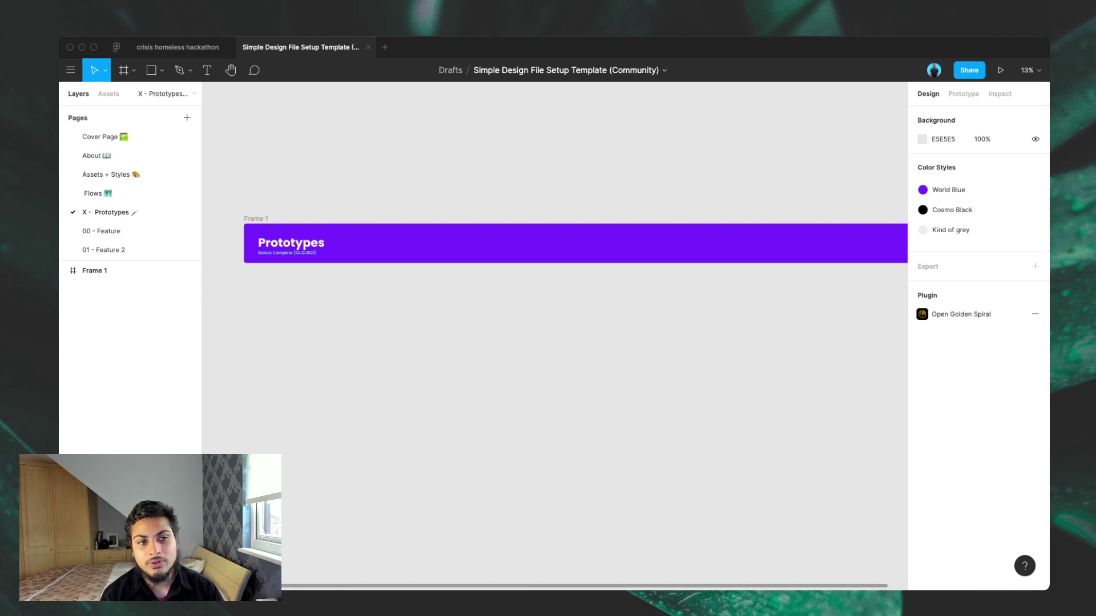
# - Switch to the 00 - Feature page and scroll down to the Wires section's three wireframe screens
pyautogui.click(101, 230)
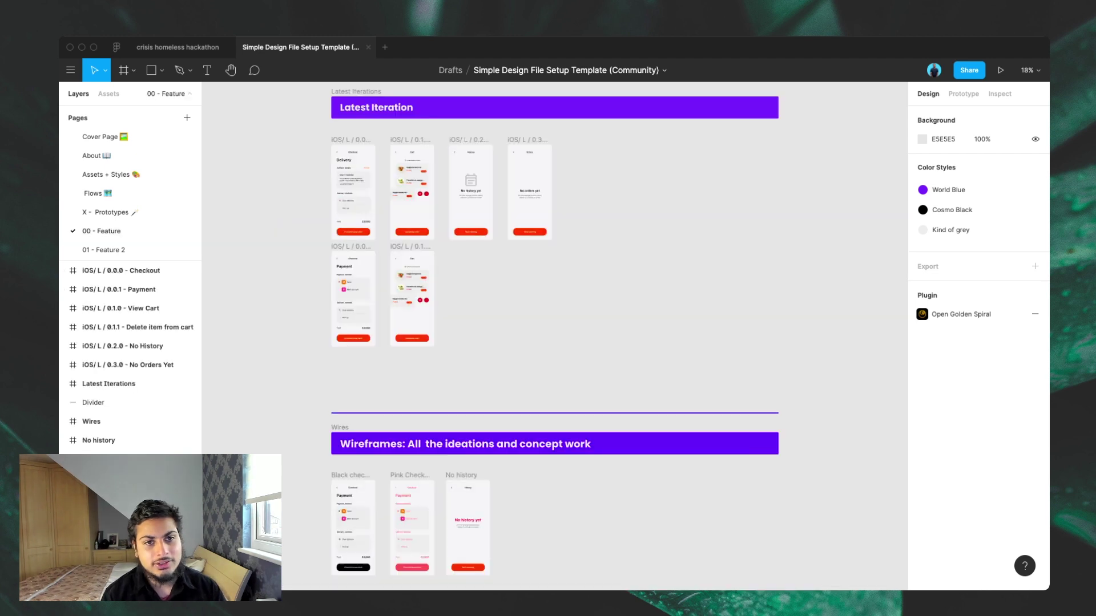
pyautogui.hscroll(2, 554, 337)
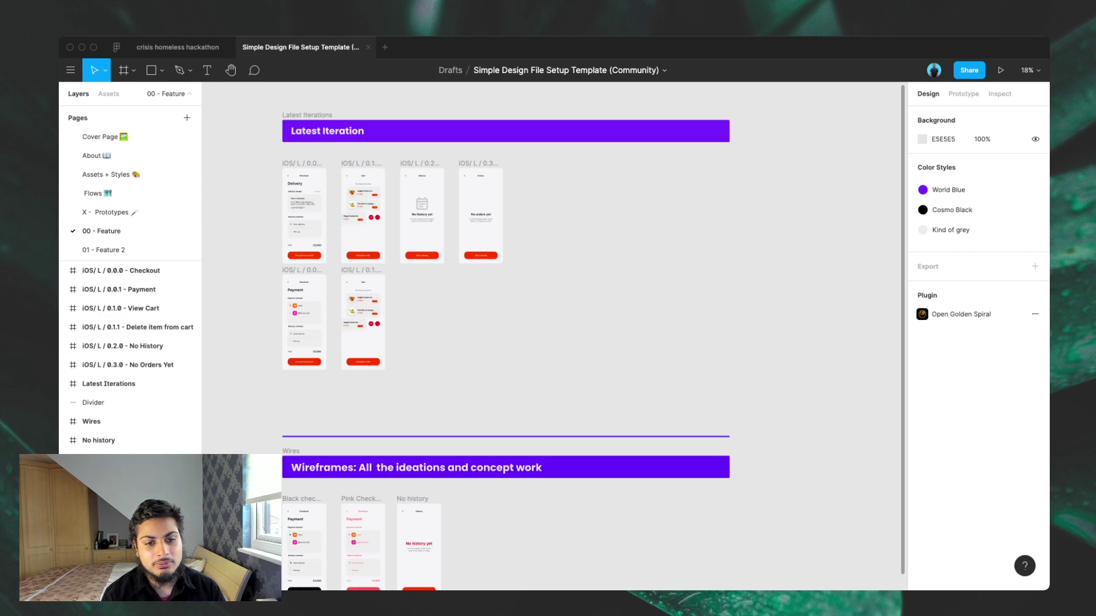
pyautogui.scroll(-5, 593, 337)
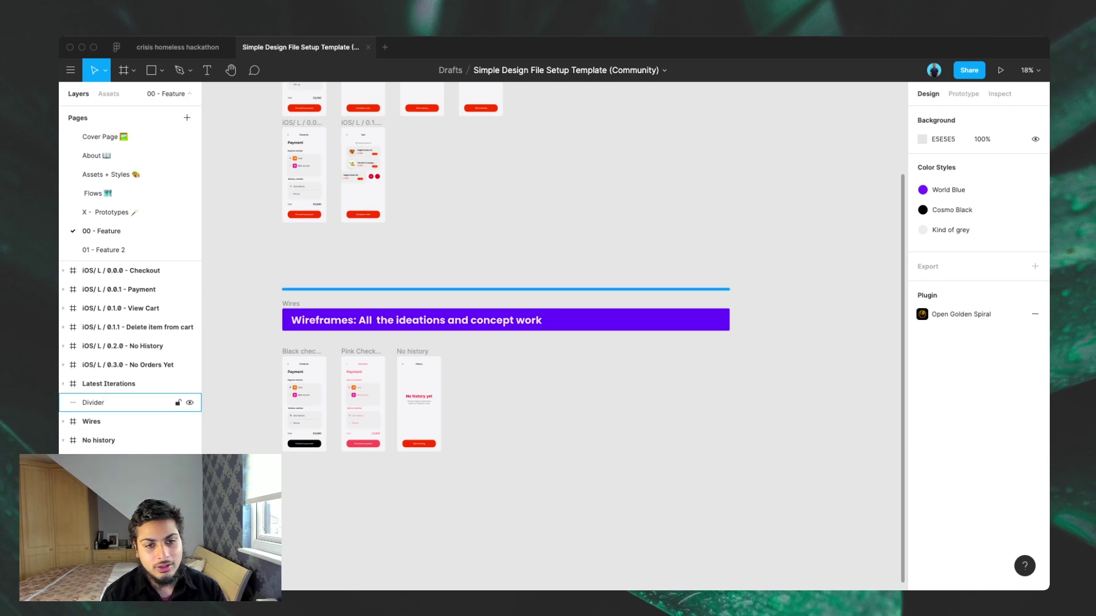
pyautogui.scroll(1, 593, 285)
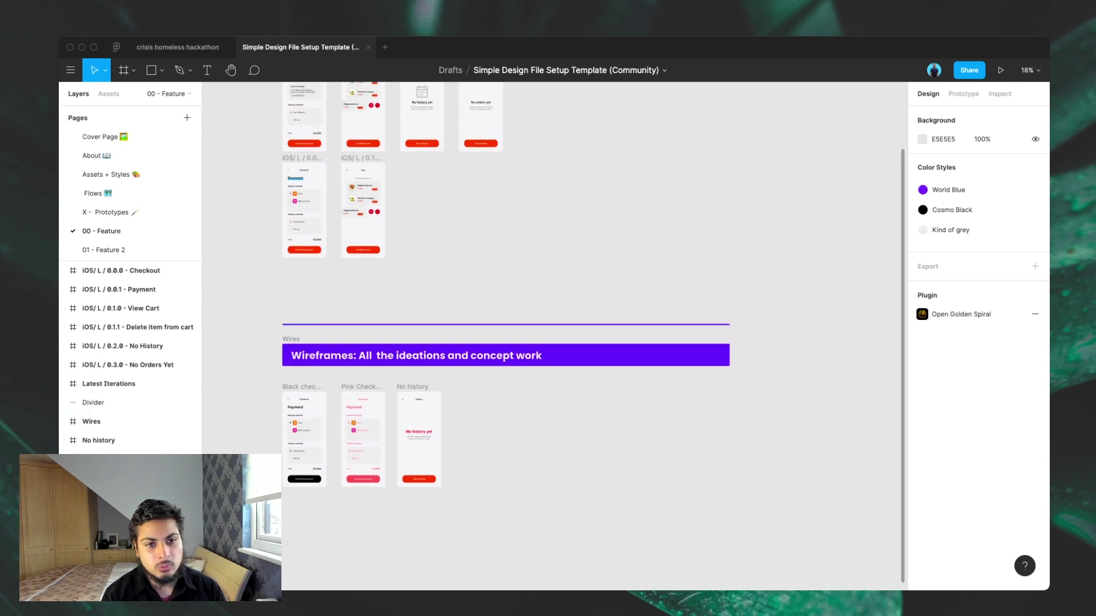
pyautogui.scroll(-2, 593, 285)
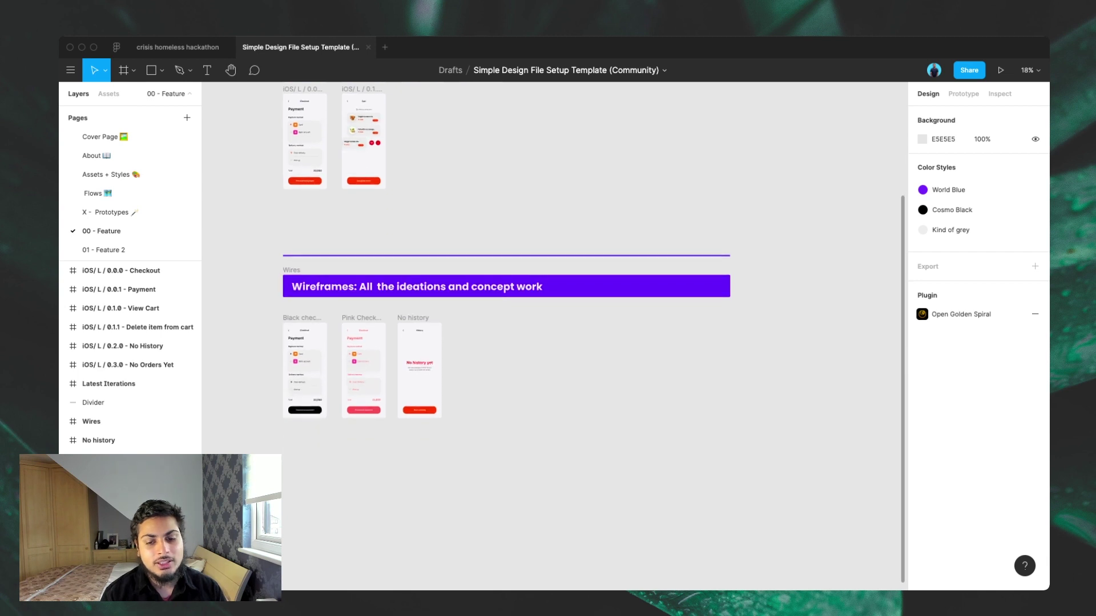
pyautogui.scroll(-2, 312, 320)
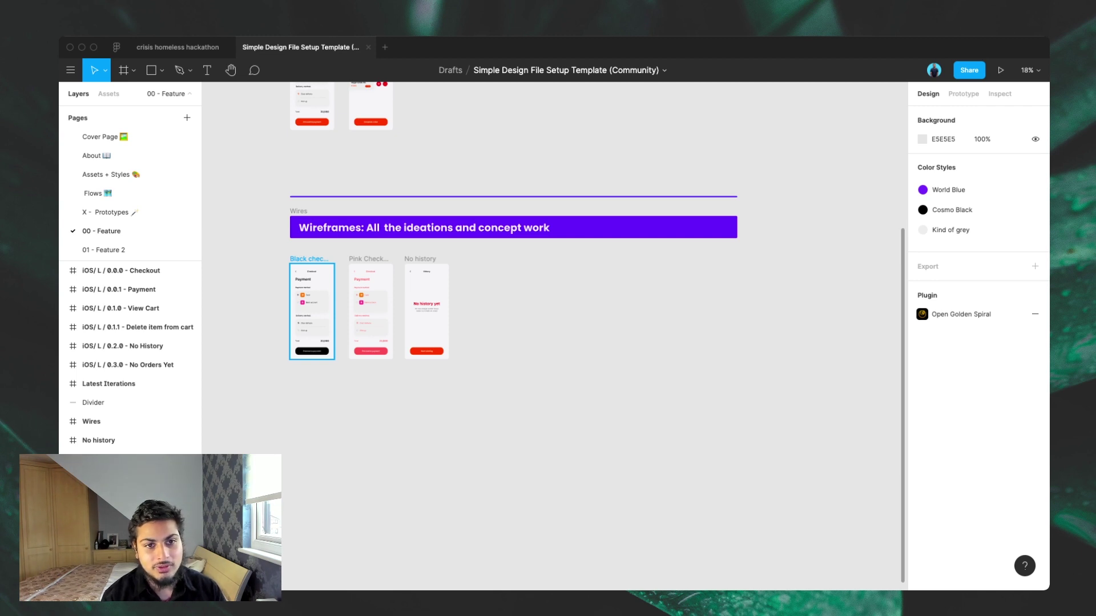
# - Zoom in to 50% and pan across the wireframe draft screens
pyautogui.press('+')
pyautogui.press('+')
pyautogui.hscroll(-10, 553, 337)
pyautogui.scroll(4, 554, 337)
pyautogui.hscroll(2, 554, 337)
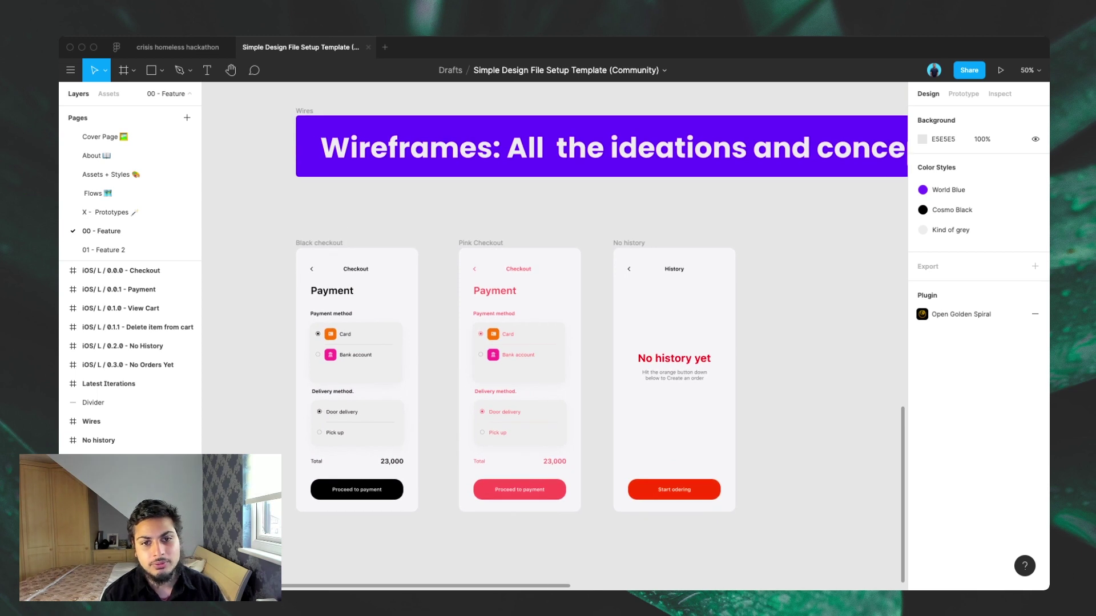
pyautogui.hscroll(3, 554, 337)
pyautogui.scroll(5, 553, 337)
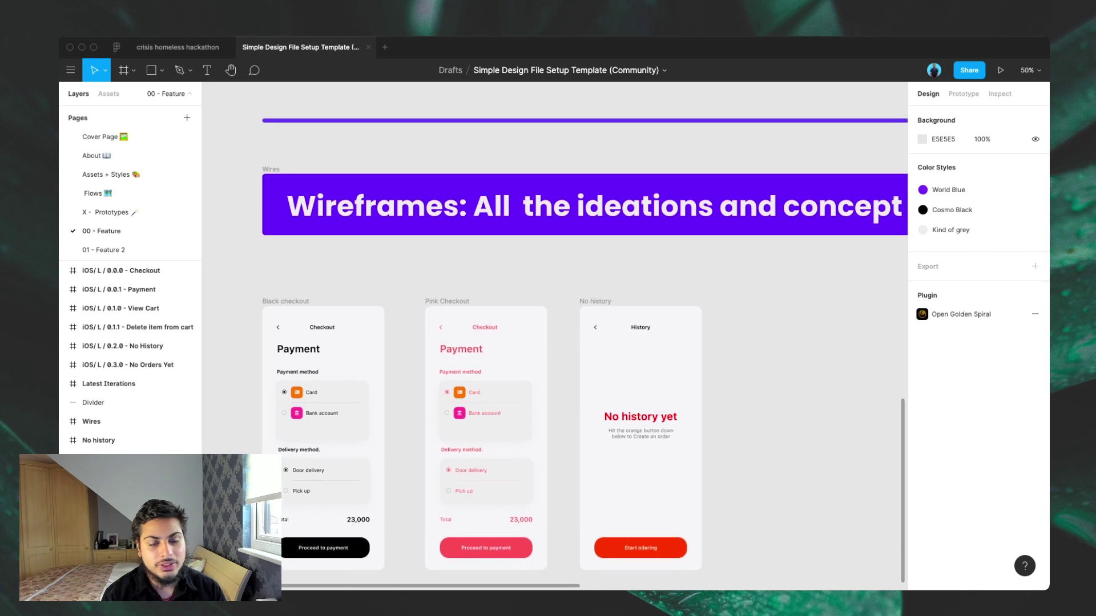
pyautogui.hscroll(2, 553, 337)
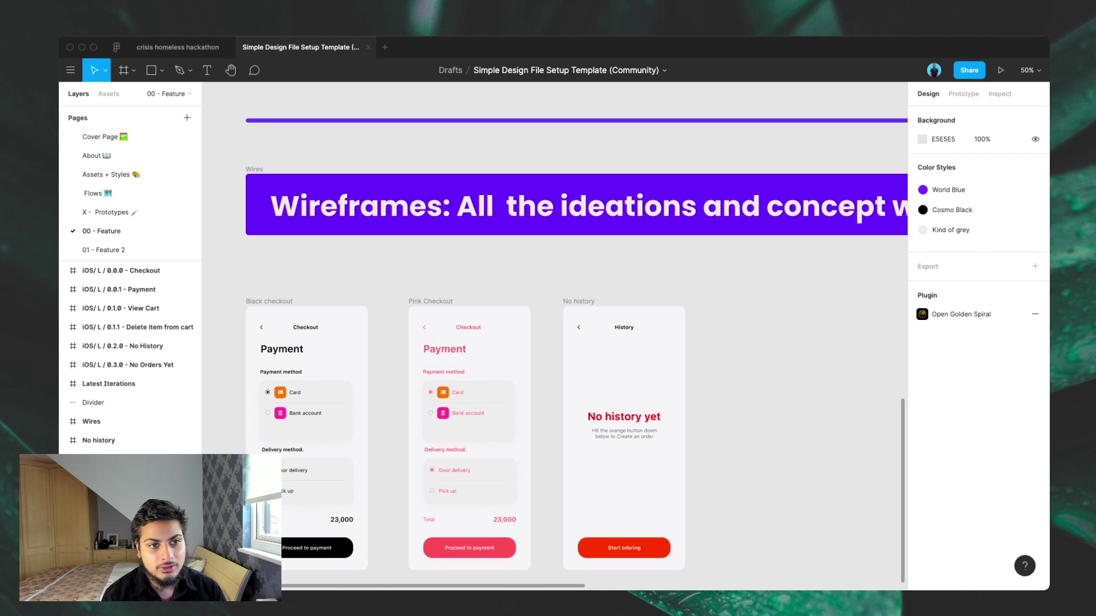
# - Zoom out to 25%, move up to the Latest Iteration screens, and zoom back to 50%
pyautogui.press('-')
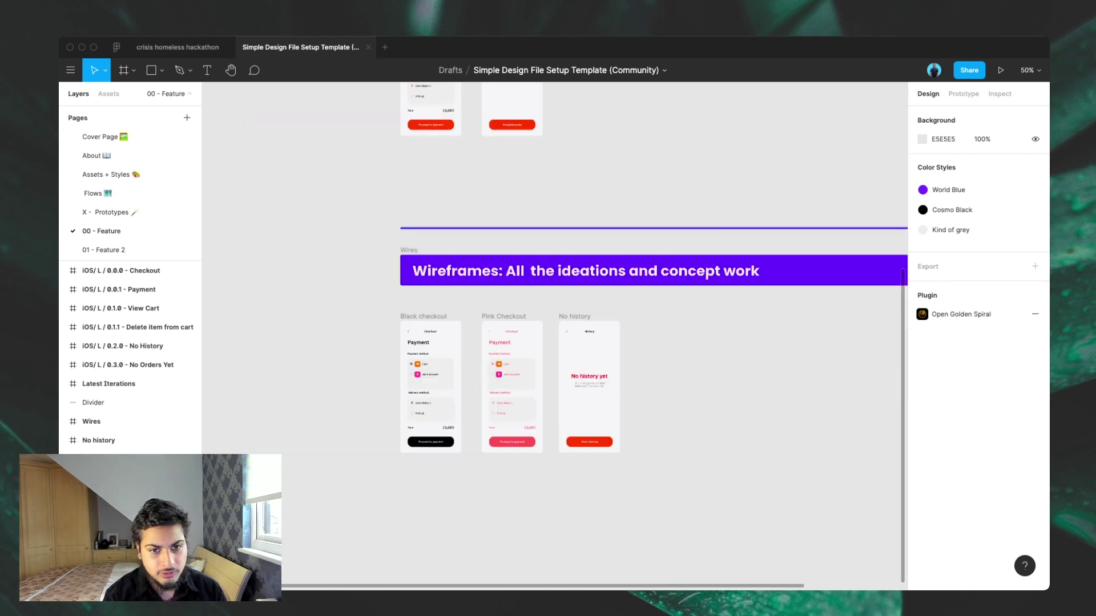
pyautogui.hscroll(1, 554, 337)
pyautogui.hscroll(1, 553, 337)
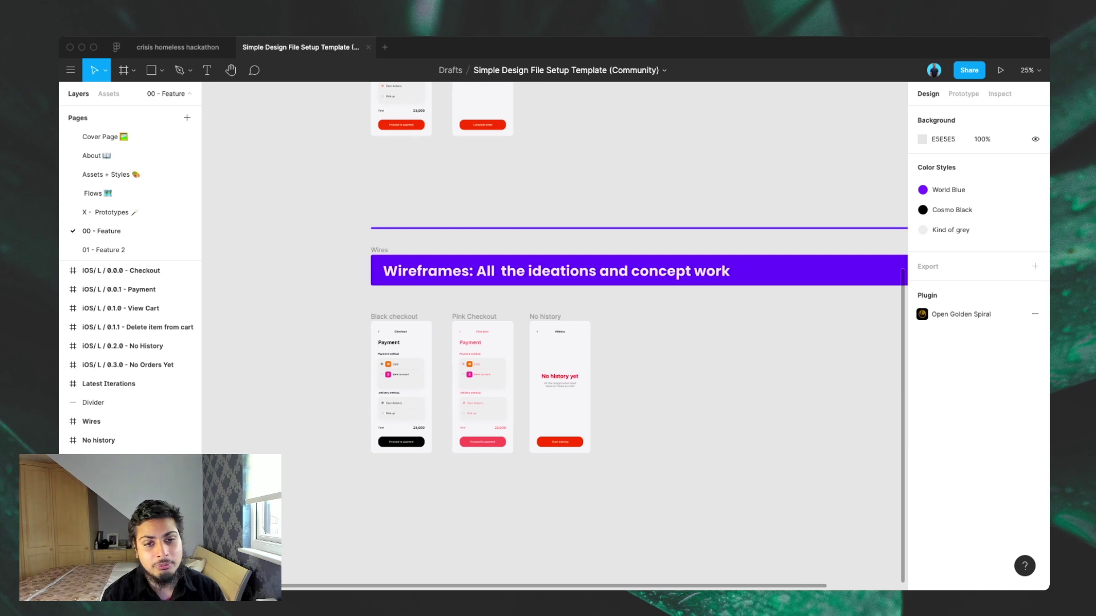
pyautogui.scroll(10, 554, 336)
pyautogui.hscroll(2, 554, 336)
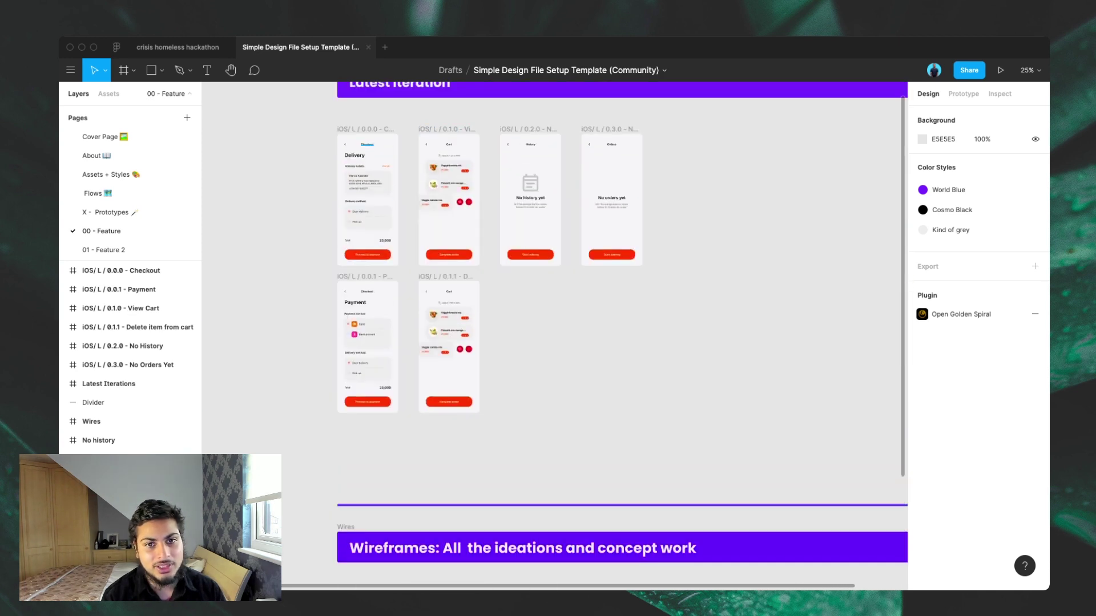
pyautogui.scroll(3, 554, 336)
pyautogui.hscroll(1, 553, 337)
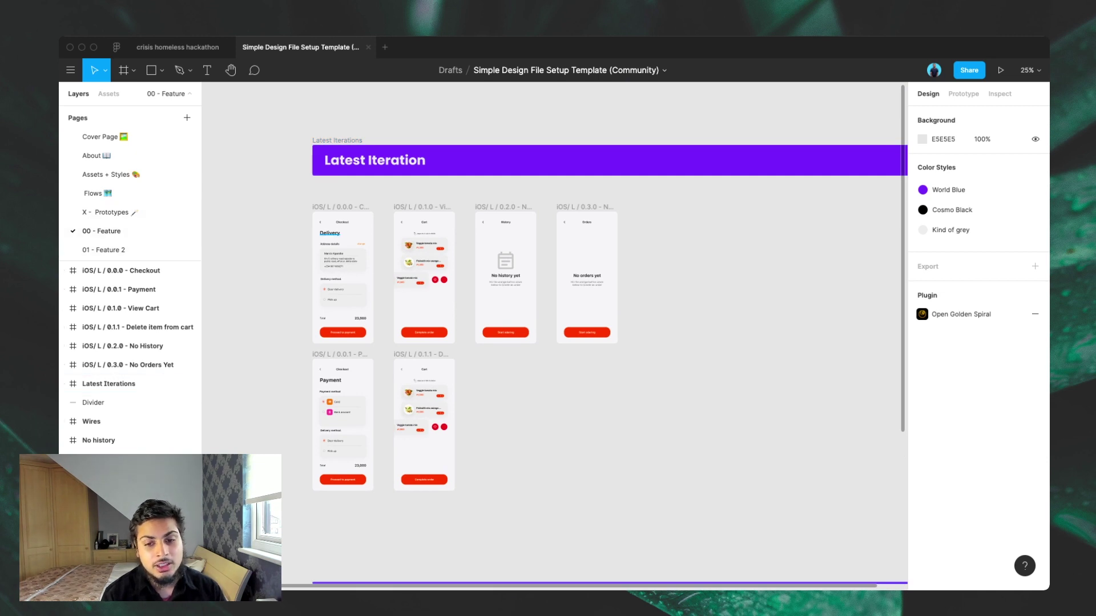
pyautogui.press('+')
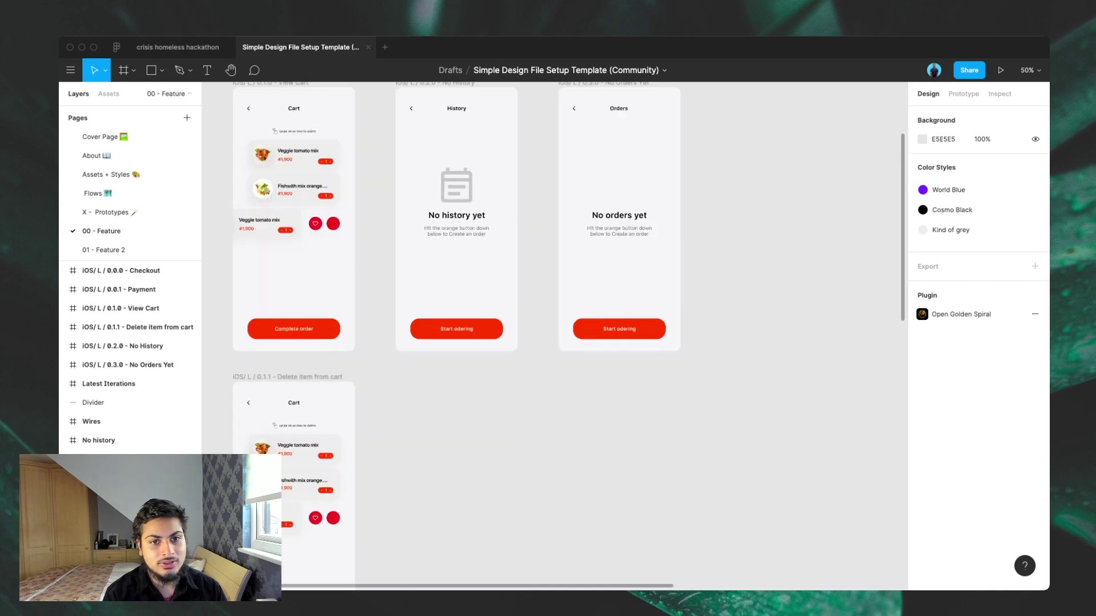
pyautogui.hscroll(-5, 554, 336)
pyautogui.scroll(3, 555, 336)
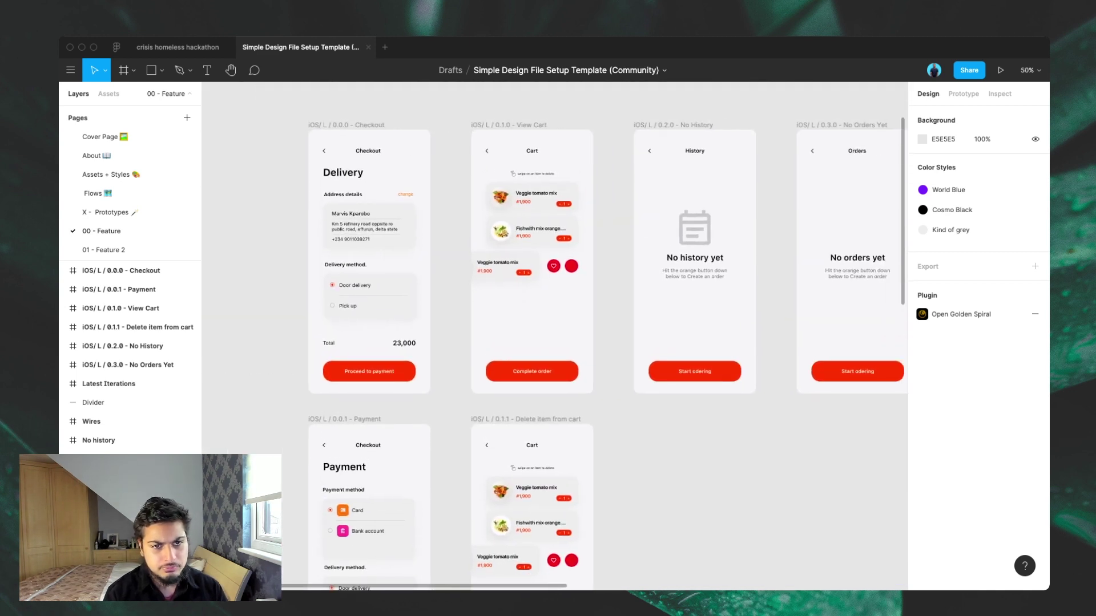
pyautogui.scroll(4, 555, 336)
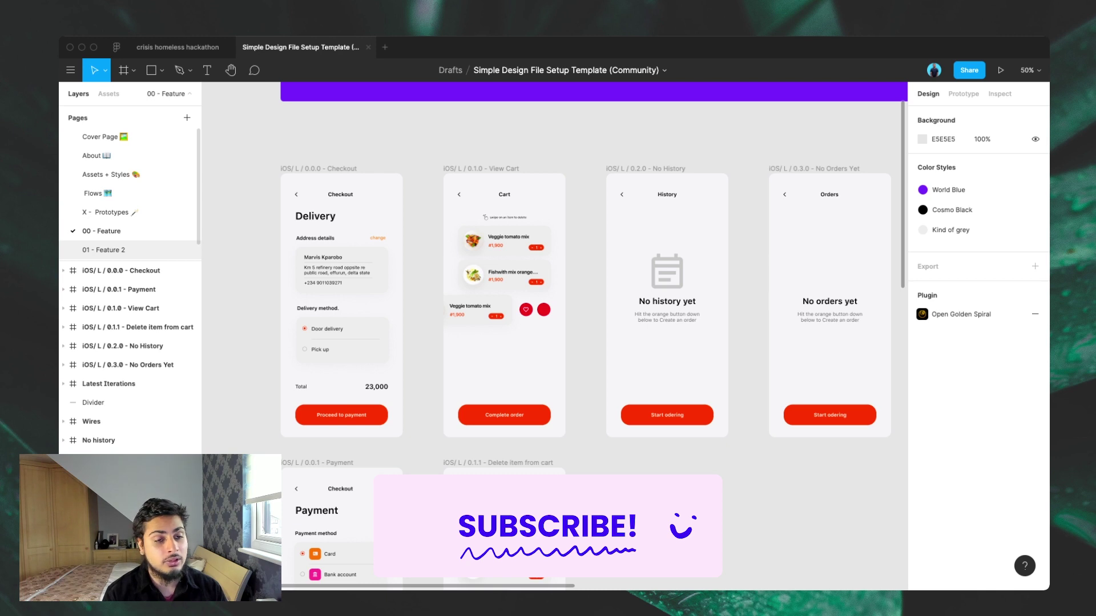
pyautogui.scroll(-1, 130, 194)
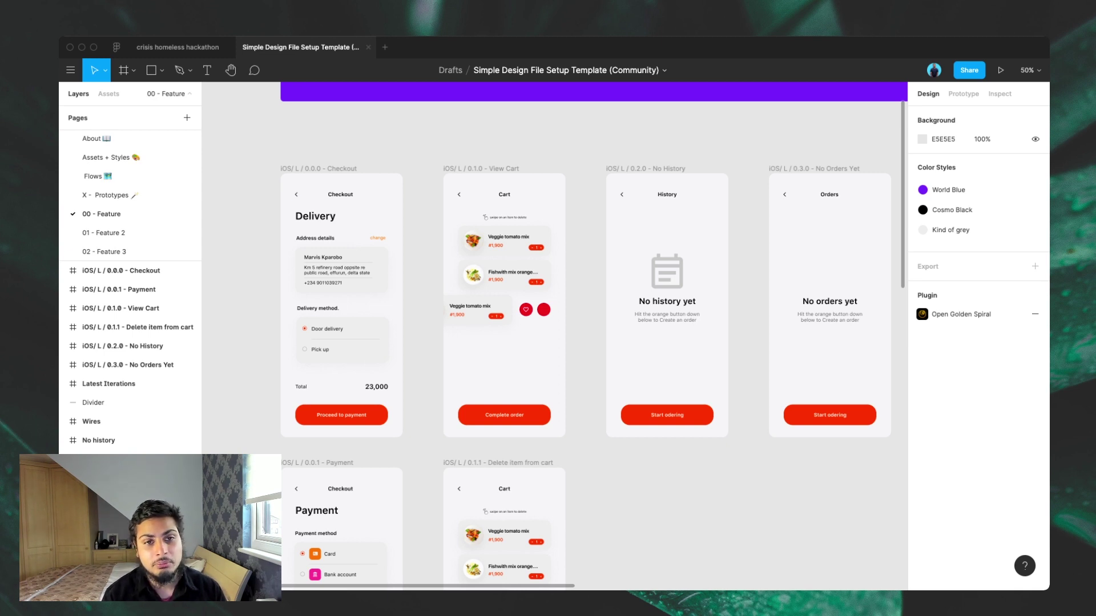
pyautogui.scroll(2, 594, 335)
pyautogui.scroll(-2, 591, 336)
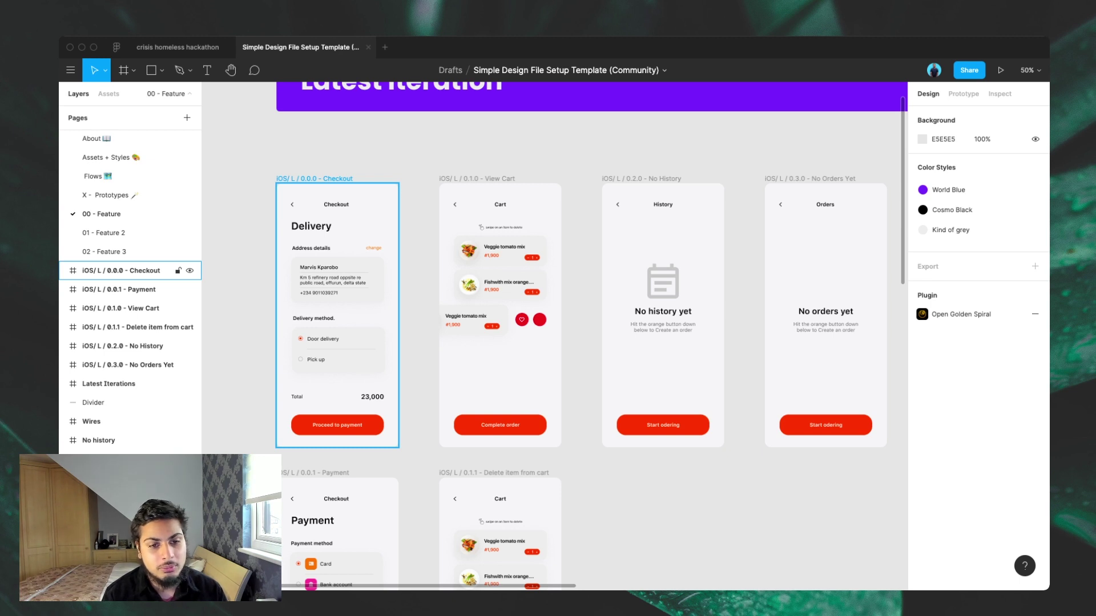
pyautogui.press('Escape')
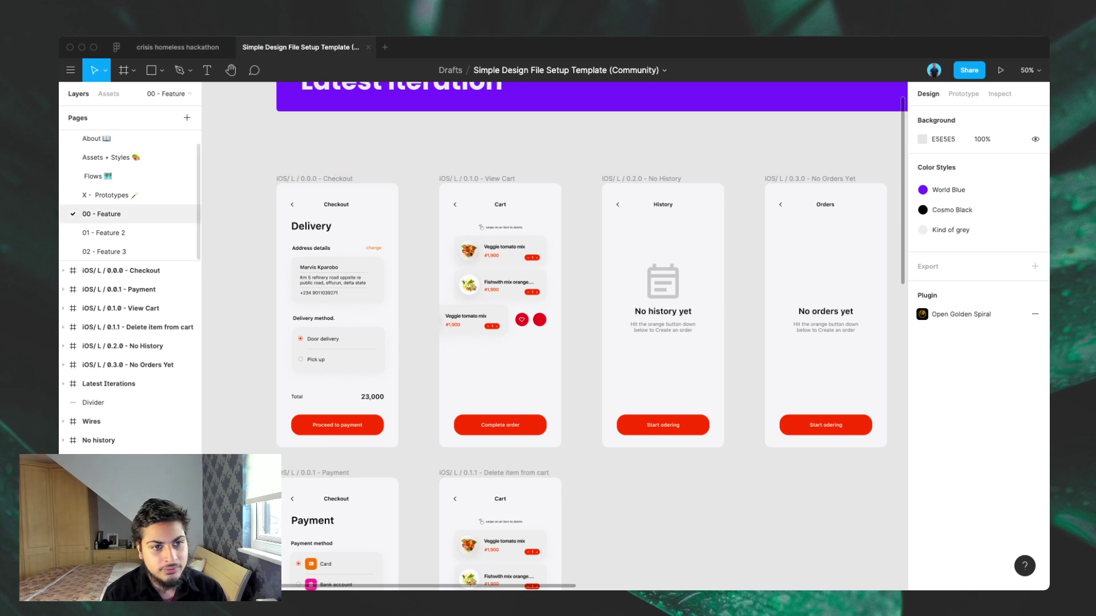
pyautogui.click(121, 271)
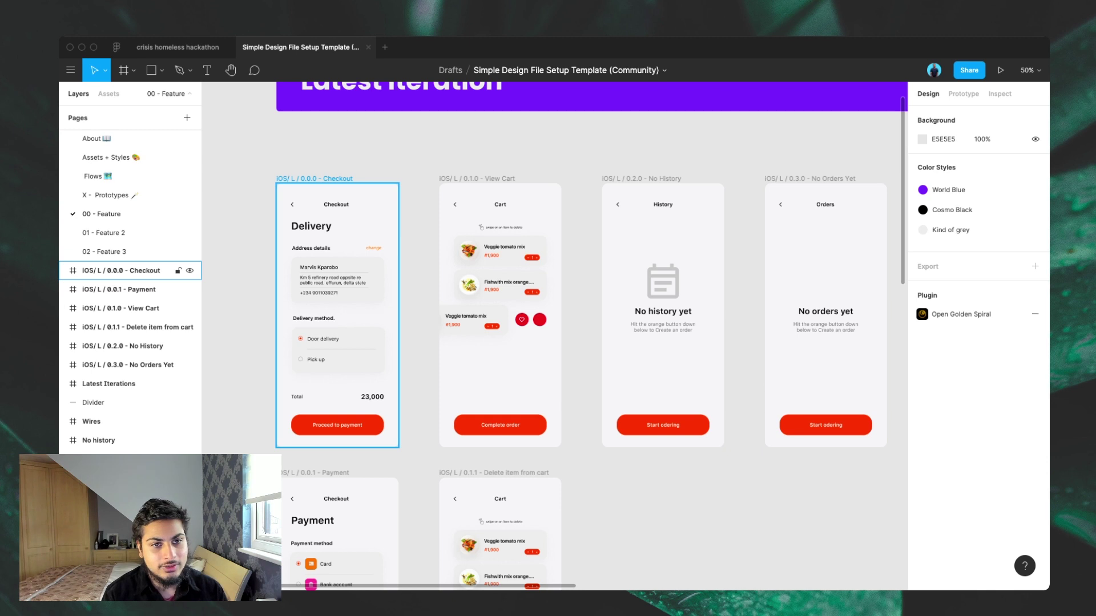
pyautogui.press('Escape')
pyautogui.click(121, 271)
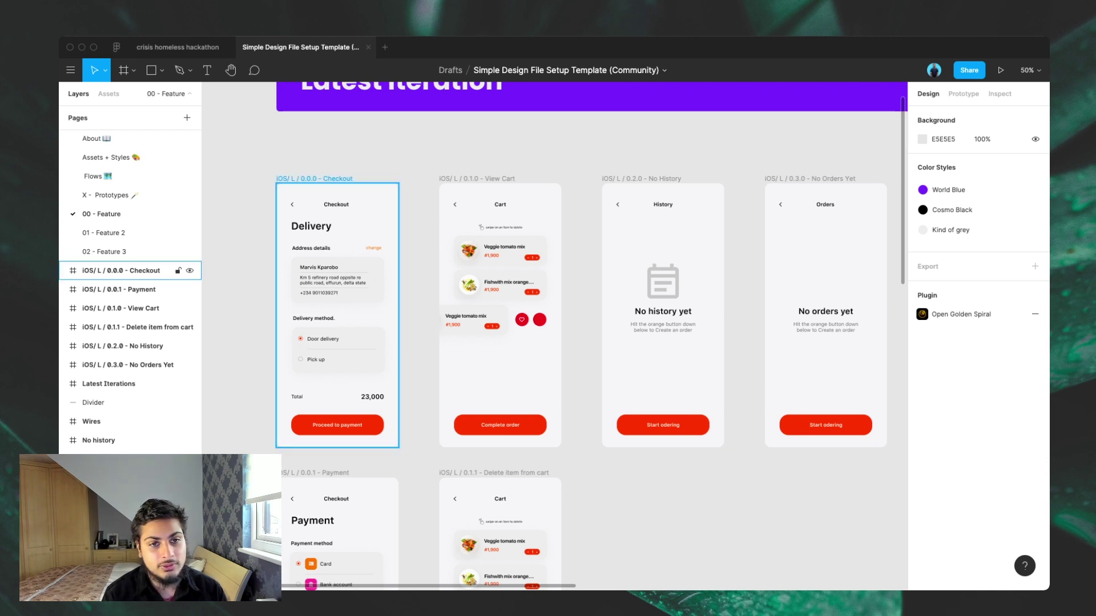
pyautogui.press('Escape')
pyautogui.click(121, 308)
pyautogui.press('Escape')
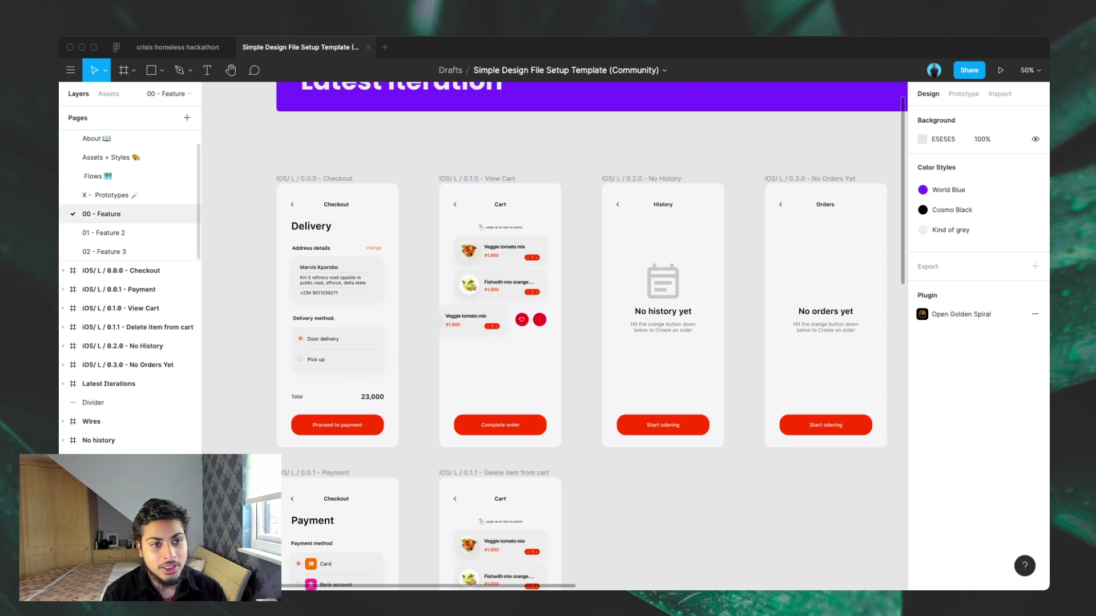
pyautogui.hscroll(2, 556, 314)
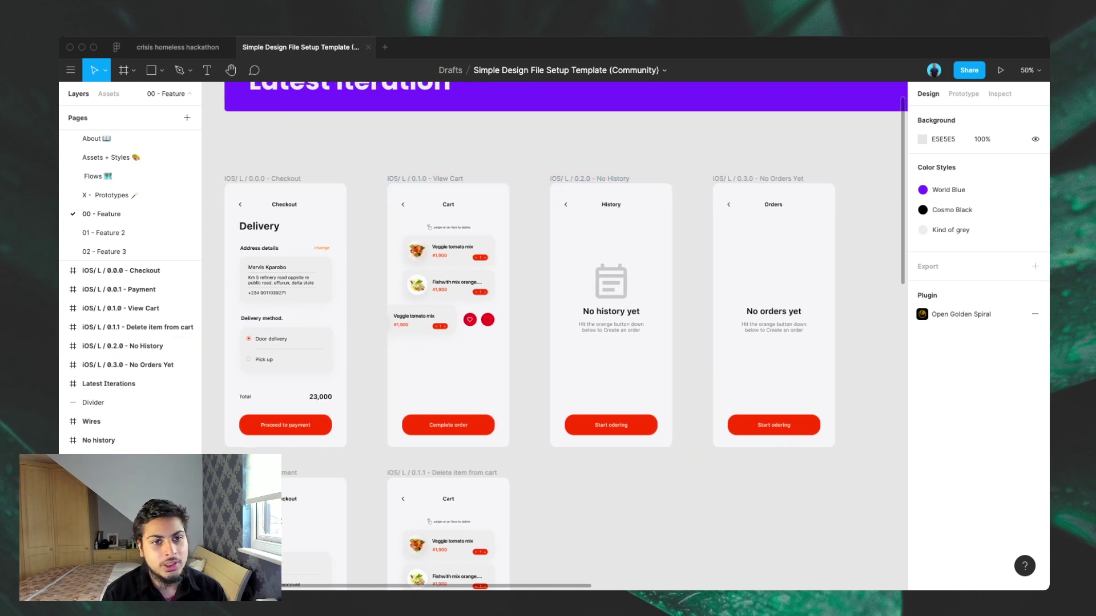
pyautogui.scroll(1, 557, 337)
pyautogui.hscroll(-1, 556, 337)
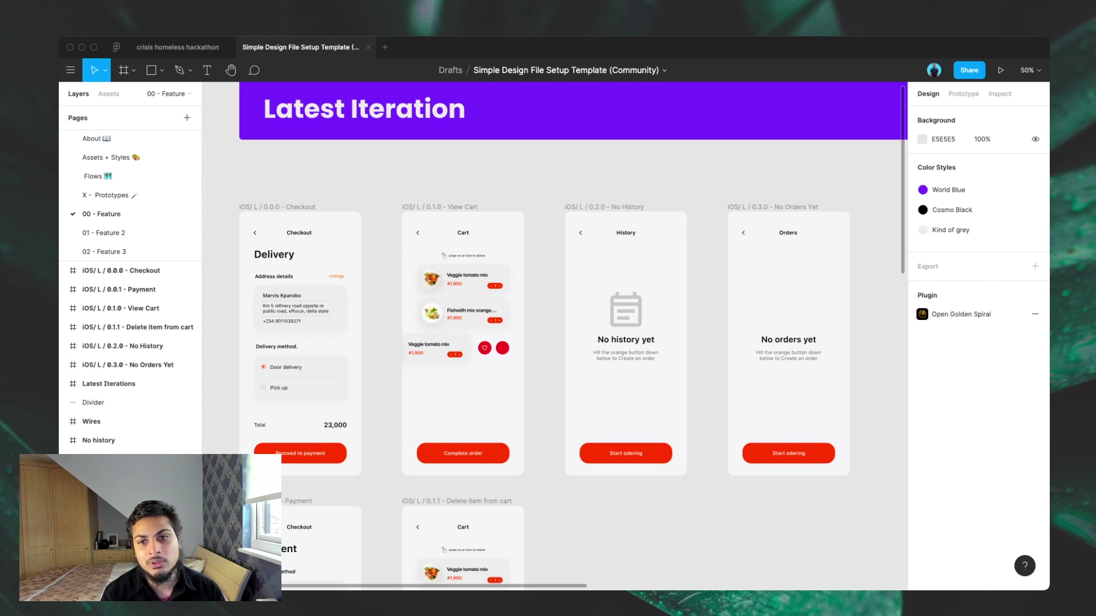
# - Zoom out to 25% to survey the sections on the current page
pyautogui.press('-')
pyautogui.scroll(-5, 554, 336)
pyautogui.hscroll(2, 553, 337)
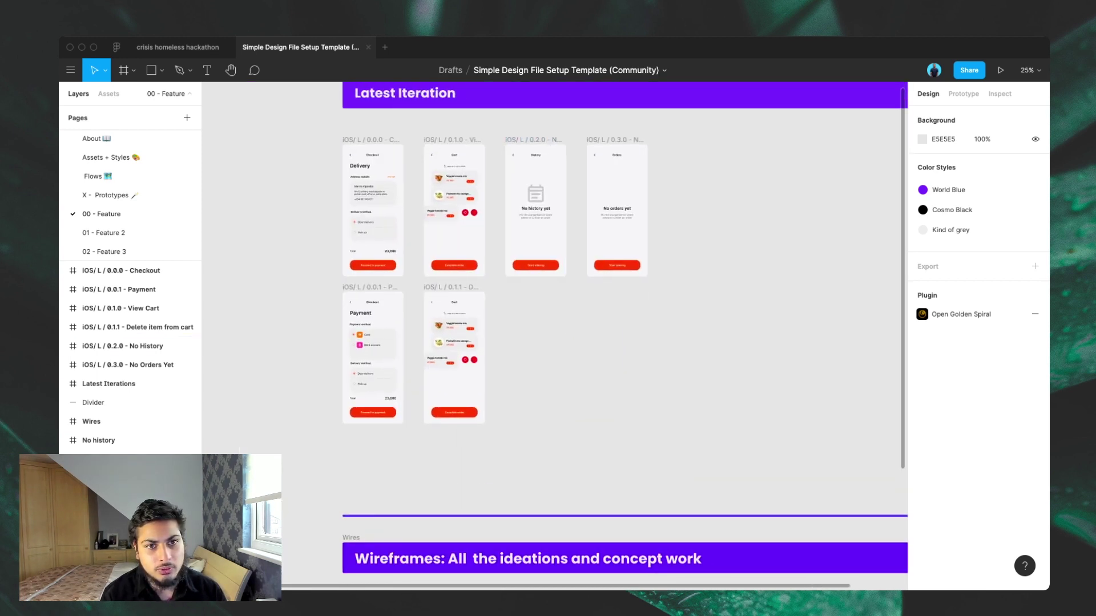
pyautogui.scroll(1, 553, 337)
pyautogui.scroll(-4, 625, 337)
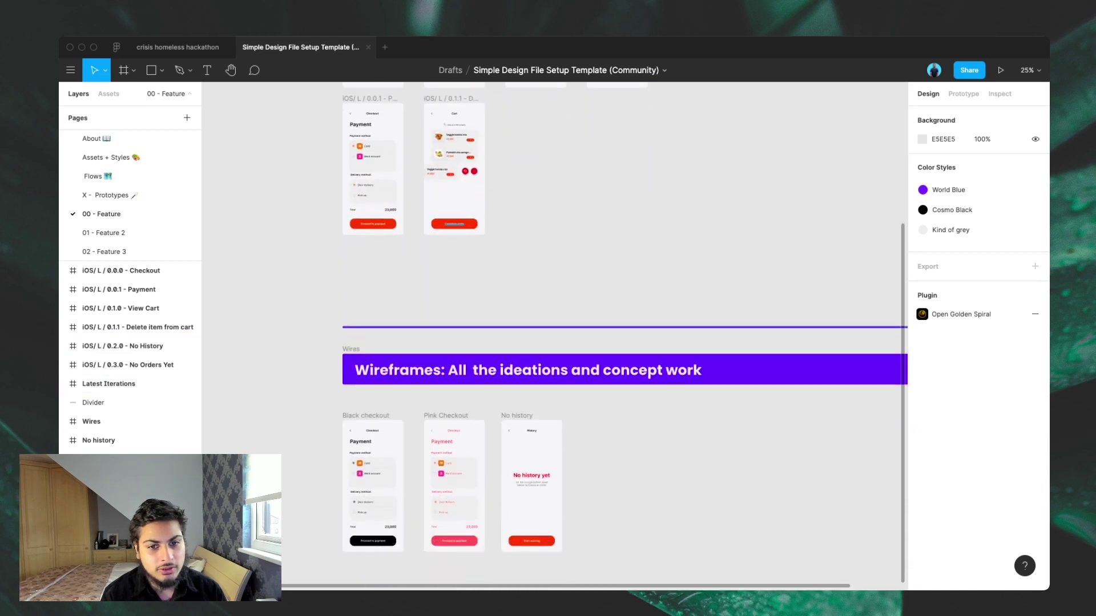
# - View the 01 - Feature 2 and 02 - Feature 3 pages, then switch to the crisis homeless hackathon file
pyautogui.click(103, 233)
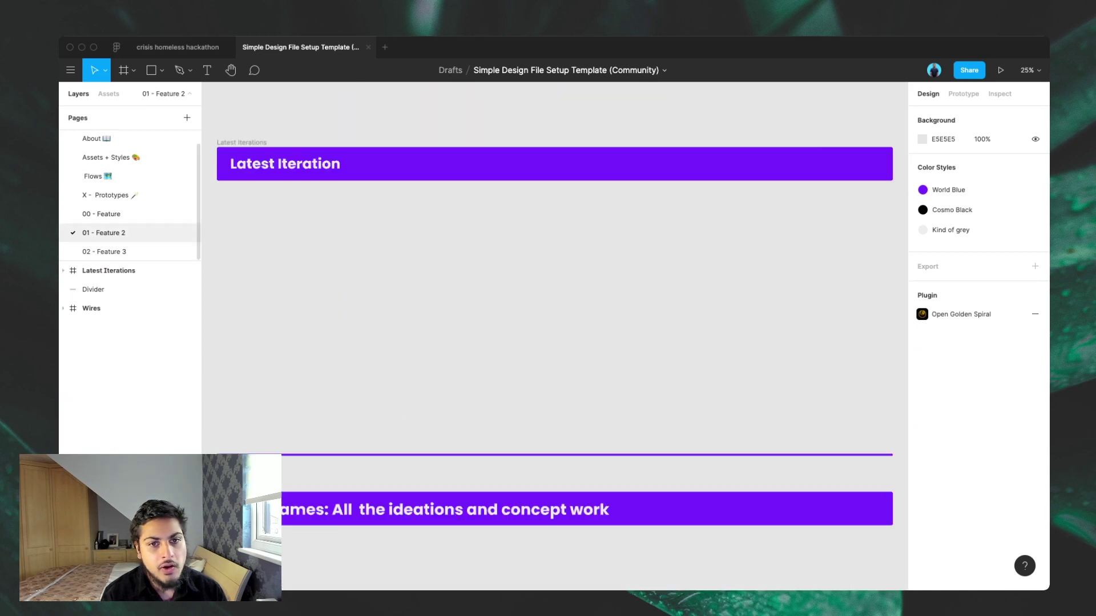
pyautogui.scroll(-1, 565, 337)
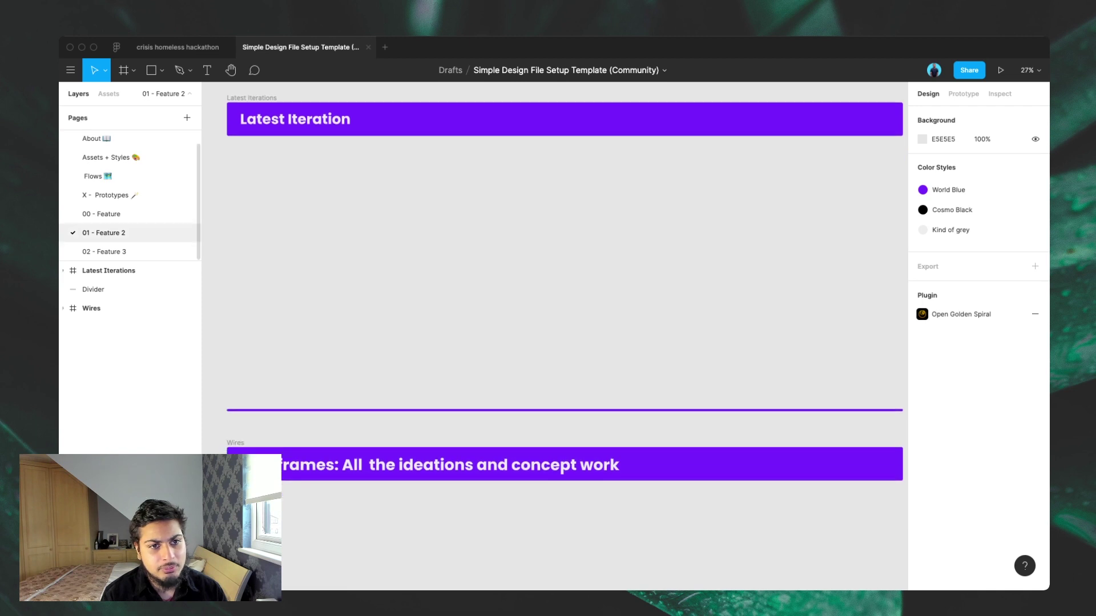
pyautogui.click(104, 251)
pyautogui.click(103, 233)
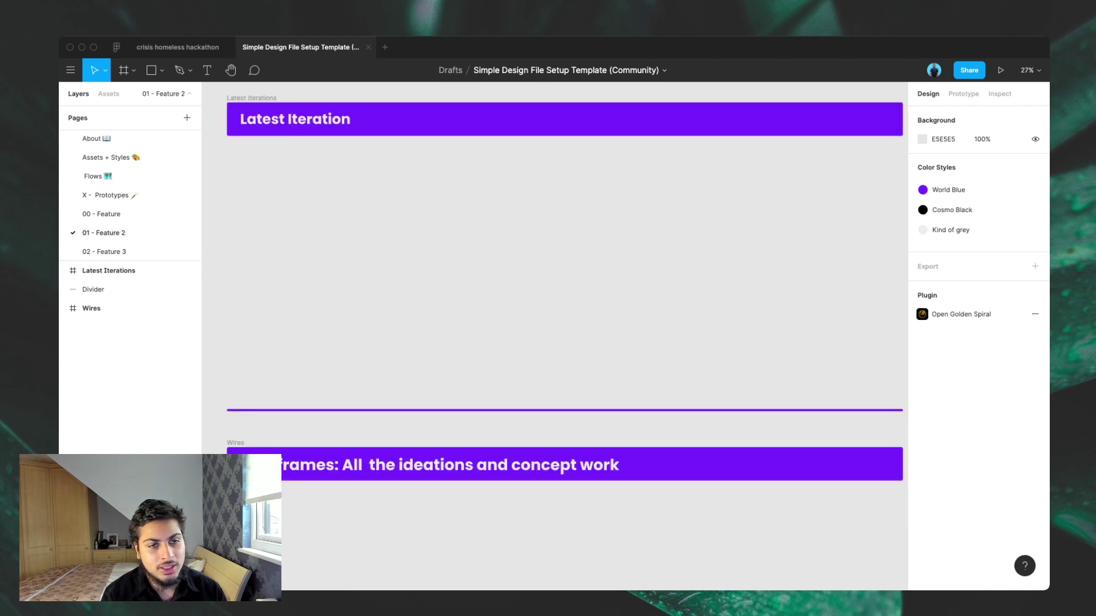
pyautogui.scroll(1, 565, 294)
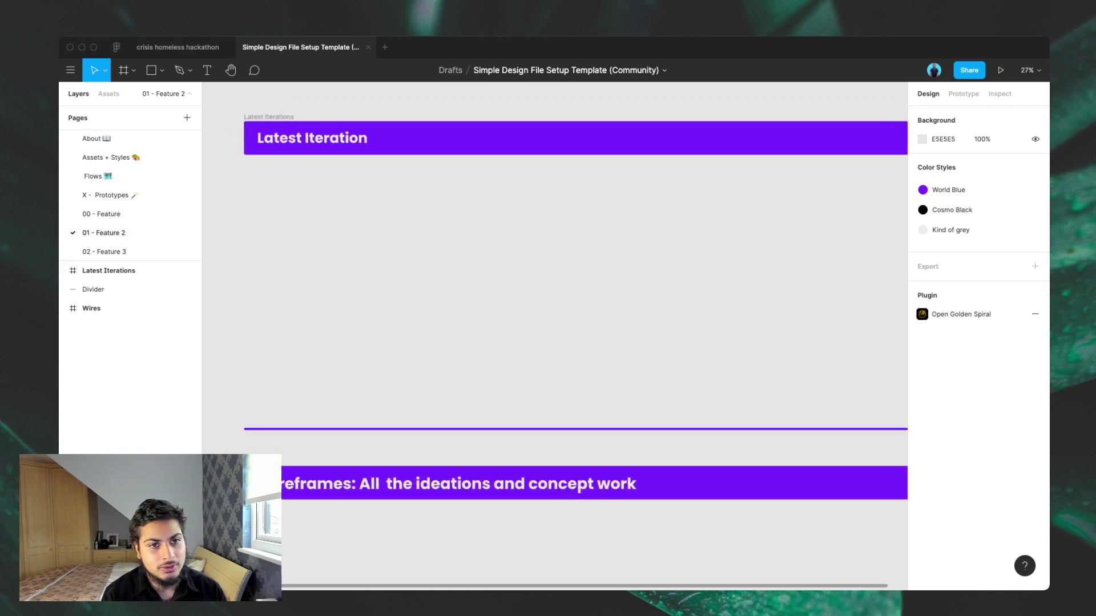
pyautogui.click(178, 47)
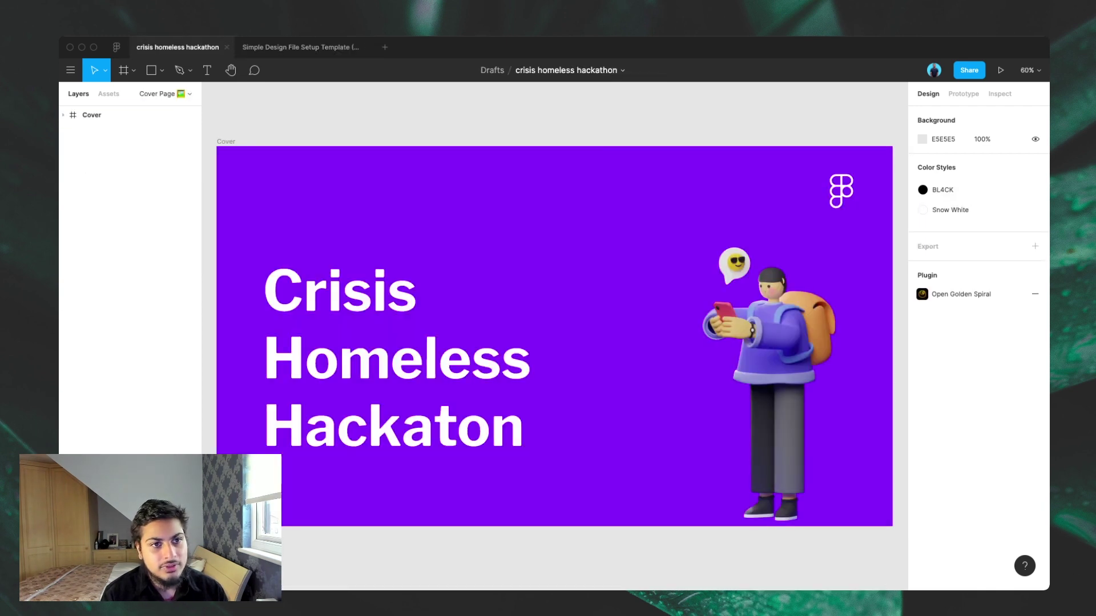
# - Expand the hackathon file's page list, showing Cover Page through 00 - Feature
pyautogui.click(164, 93)
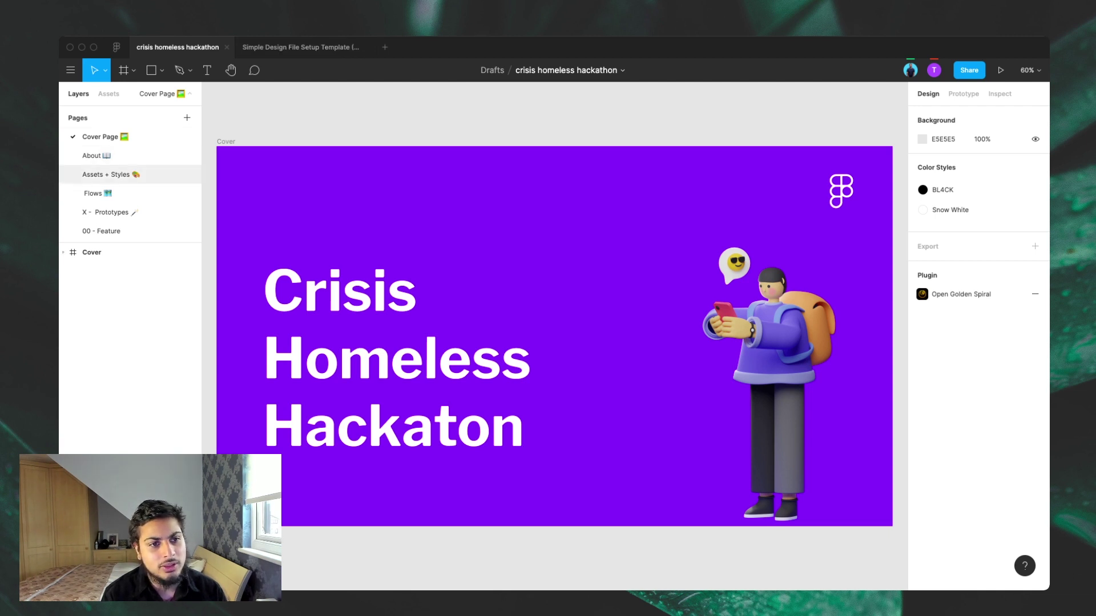
pyautogui.click(101, 230)
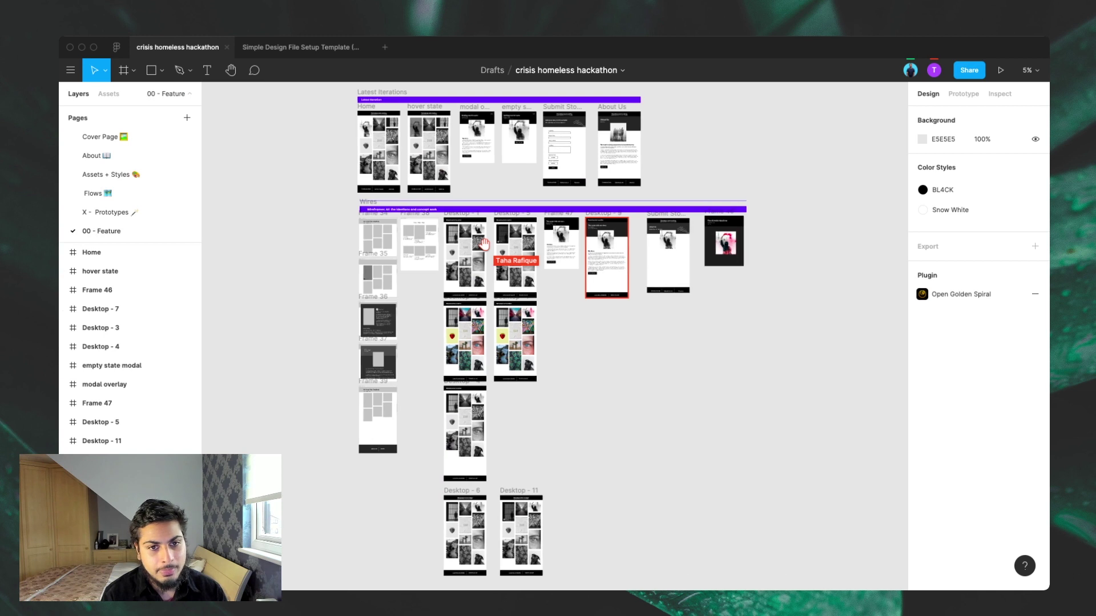
pyautogui.hscroll(3, 548, 336)
pyautogui.scroll(5, 533, 336)
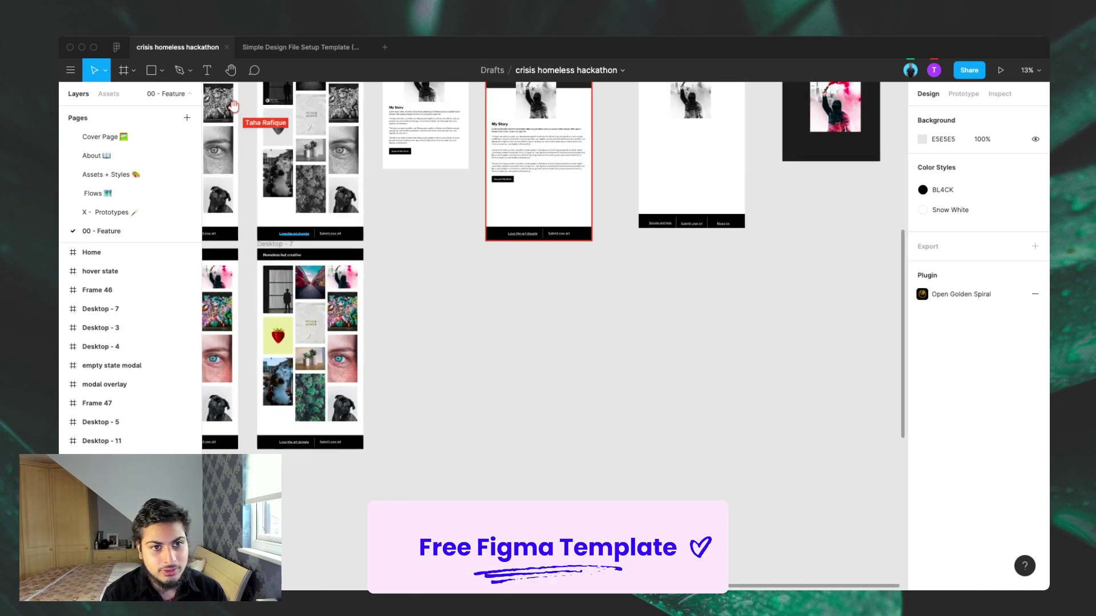
pyautogui.moveTo(234, 105); pyautogui.dragTo(582, 205)
pyautogui.scroll(-5, 582, 206)
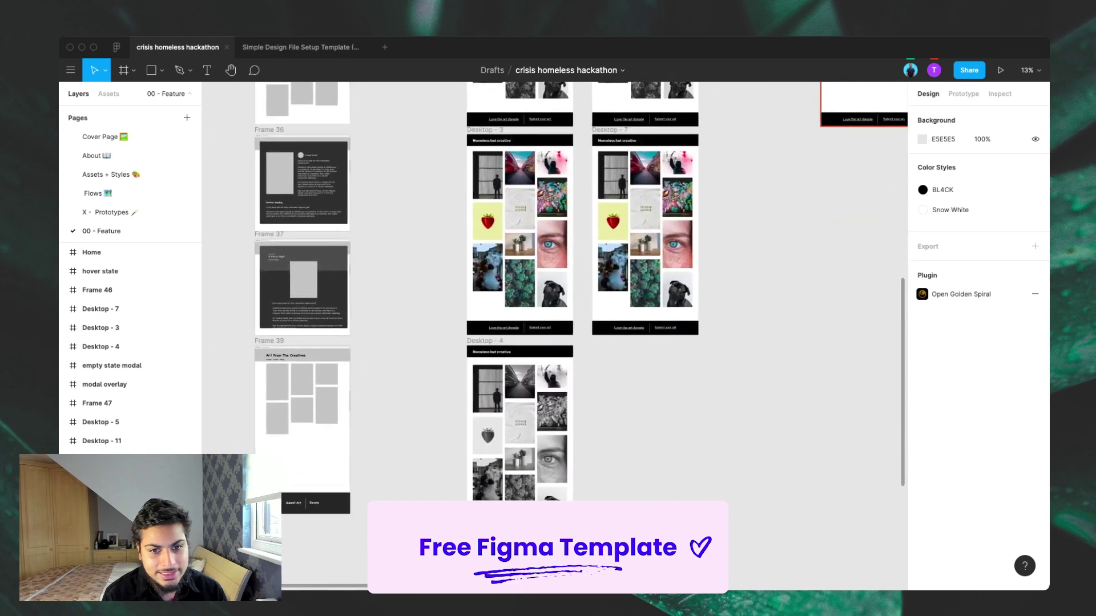
pyautogui.scroll(5, 554, 336)
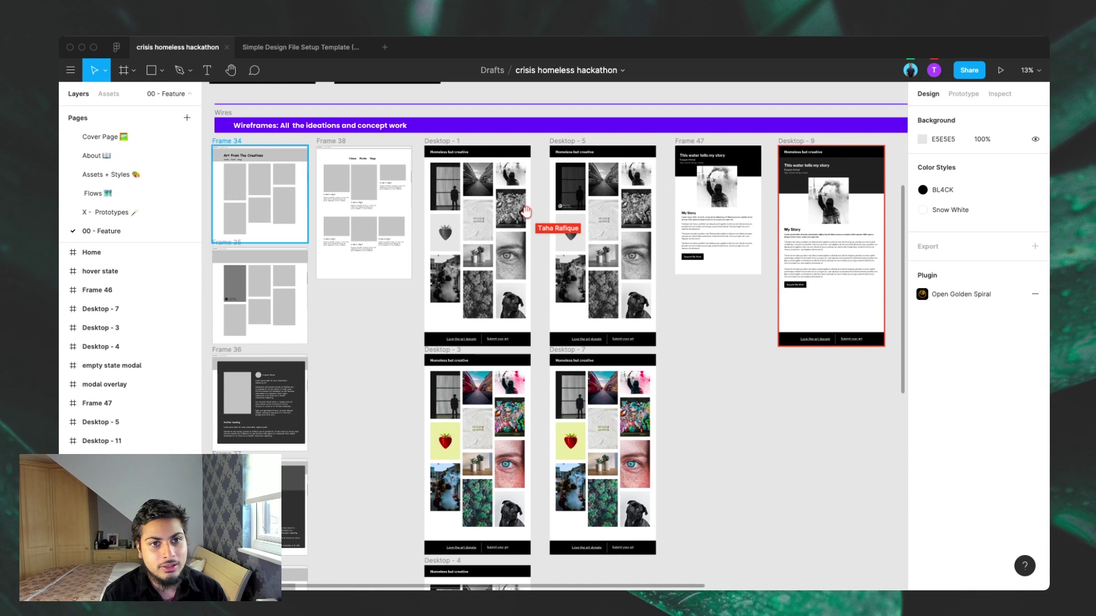
pyautogui.hscroll(10, 553, 337)
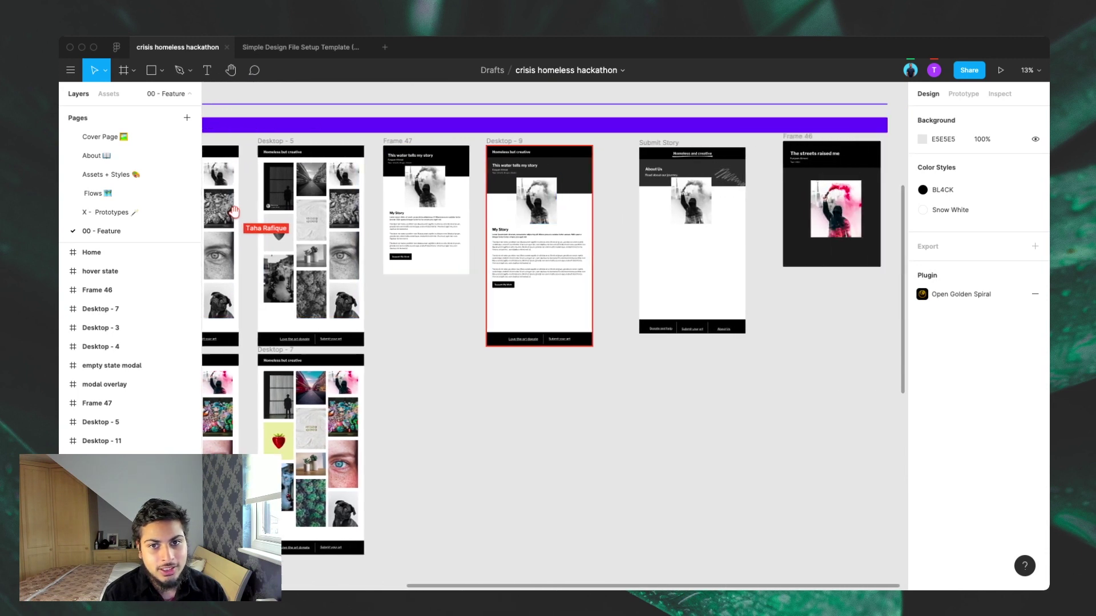
pyautogui.hscroll(-5, 553, 337)
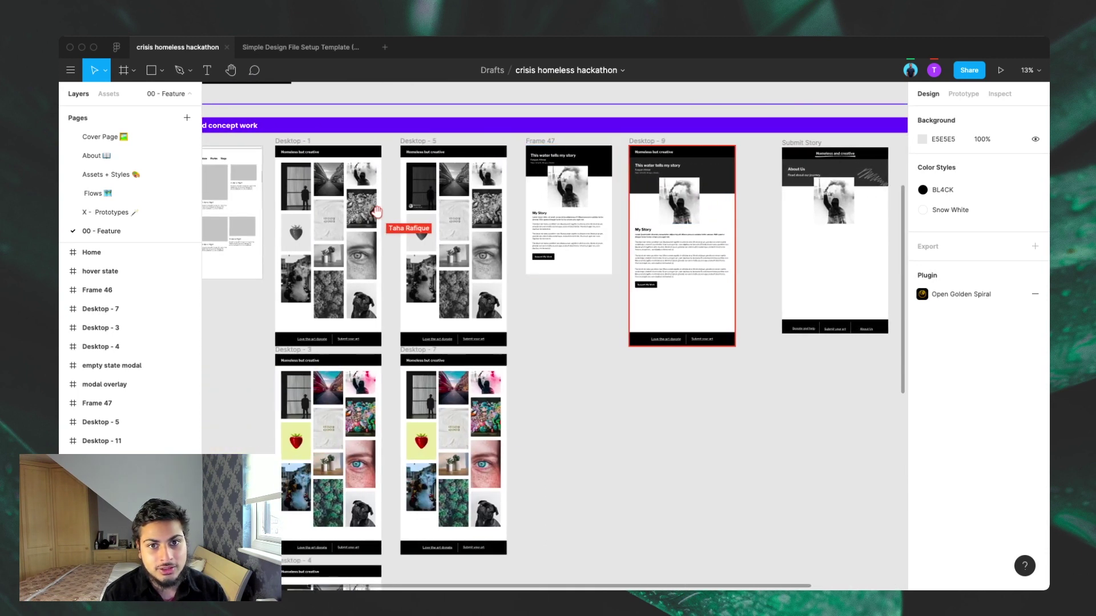
pyautogui.hscroll(-7, 553, 336)
pyautogui.scroll(-2, 553, 336)
pyautogui.scroll(14, 554, 337)
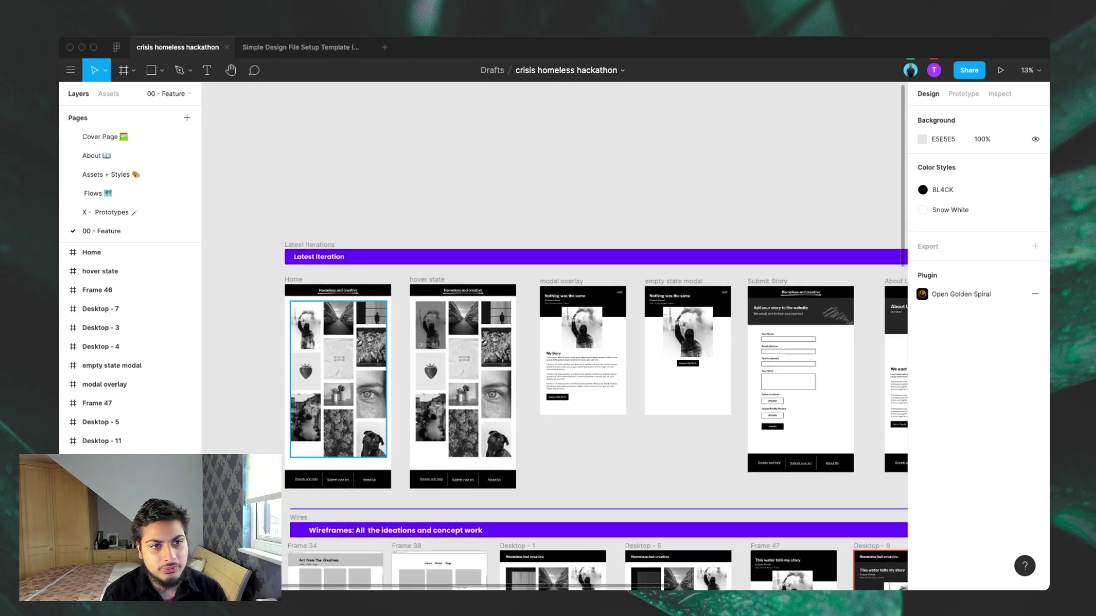
pyautogui.hscroll(2, 554, 337)
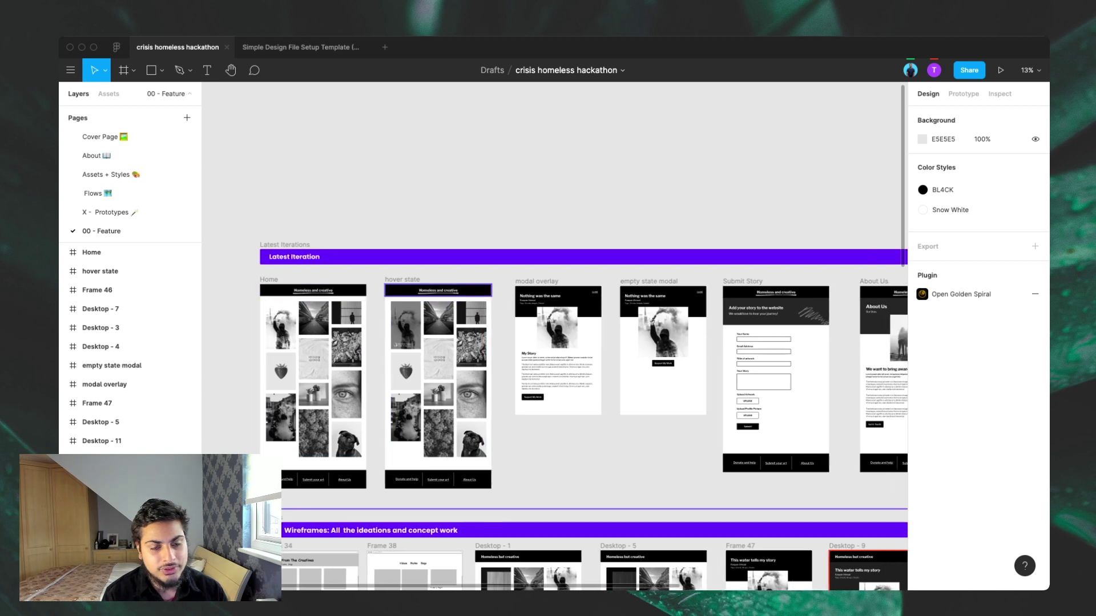
pyautogui.hscroll(10, 437, 291)
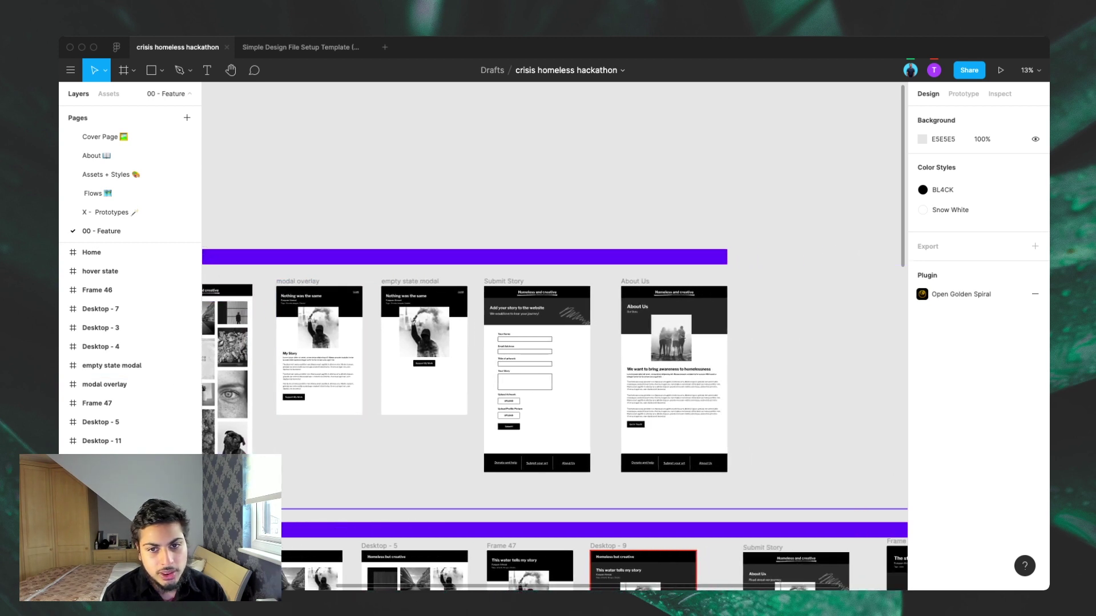
pyautogui.hscroll(-3, 553, 370)
# - View the hackathon file's X - Prototypes, Flows, then Assets + Styles pages with their purple, black and white swatches
pyautogui.click(109, 212)
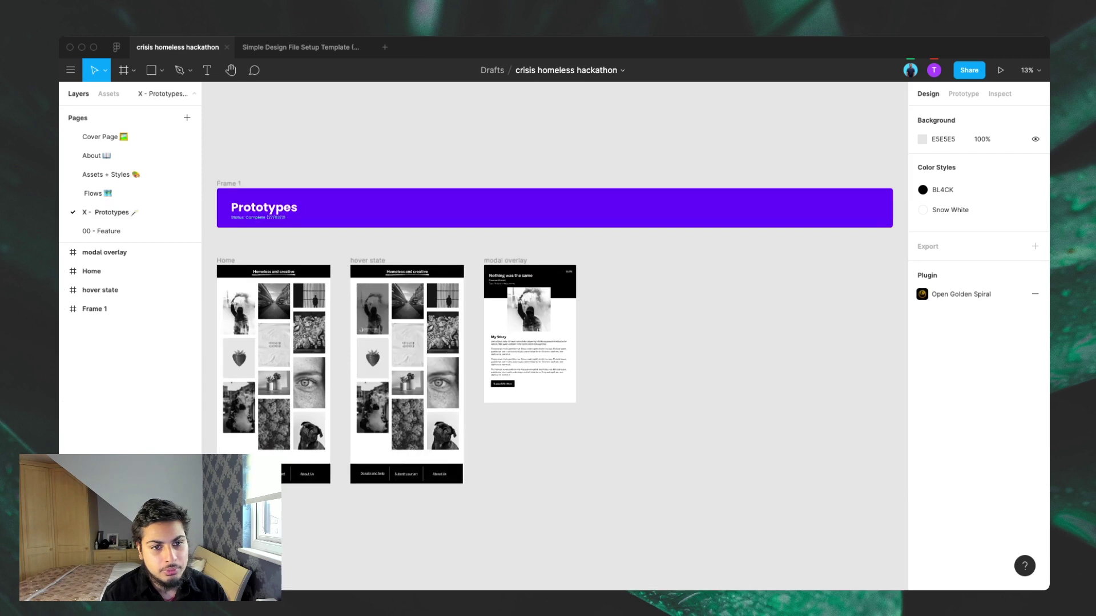
pyautogui.click(97, 193)
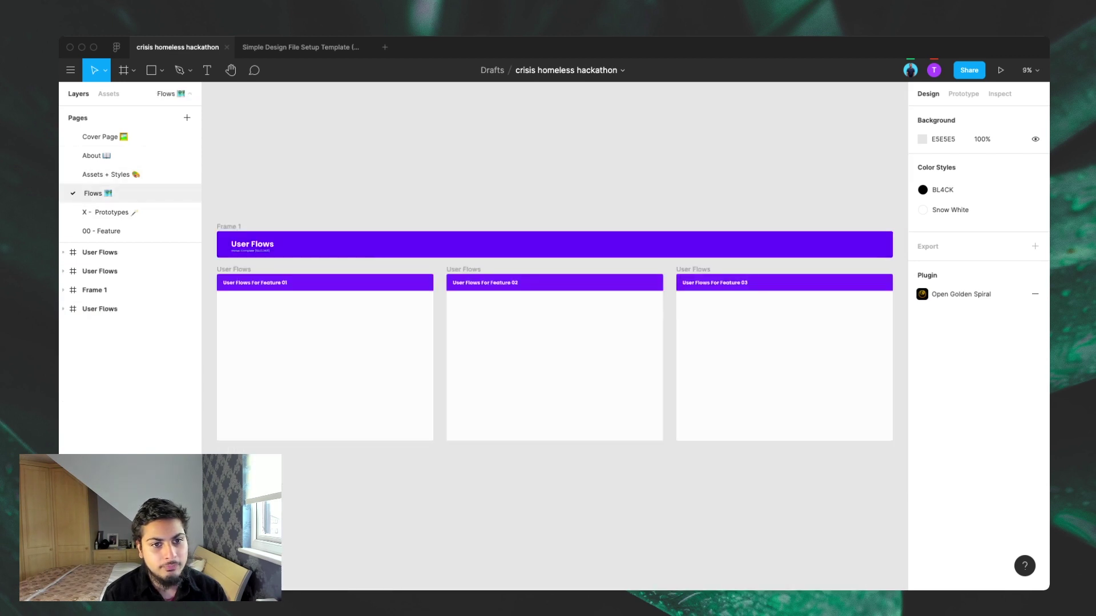
pyautogui.hscroll(-1, 568, 357)
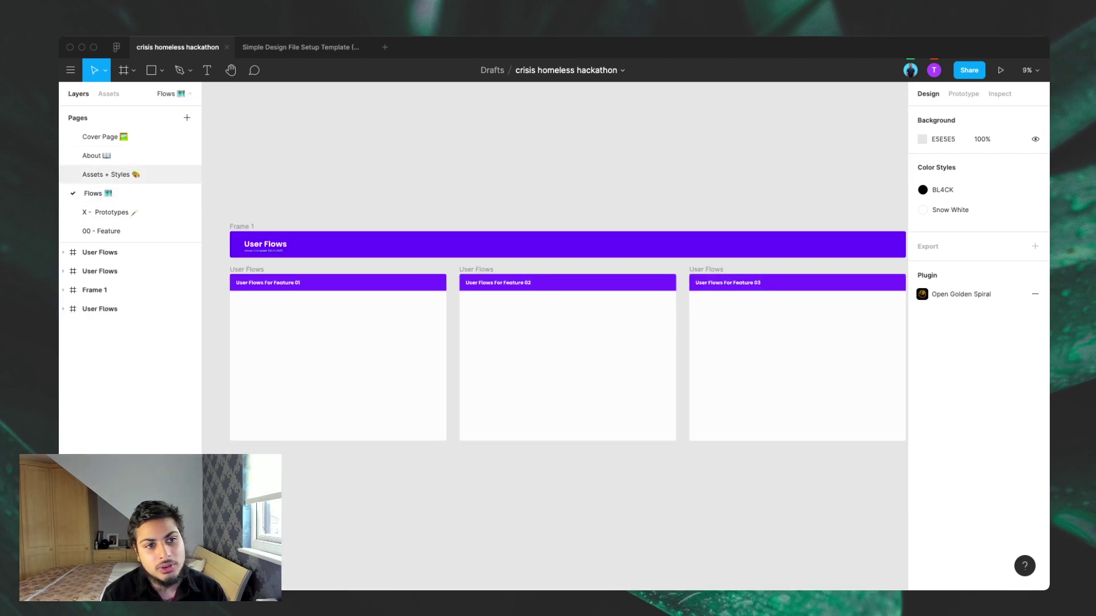
pyautogui.click(108, 174)
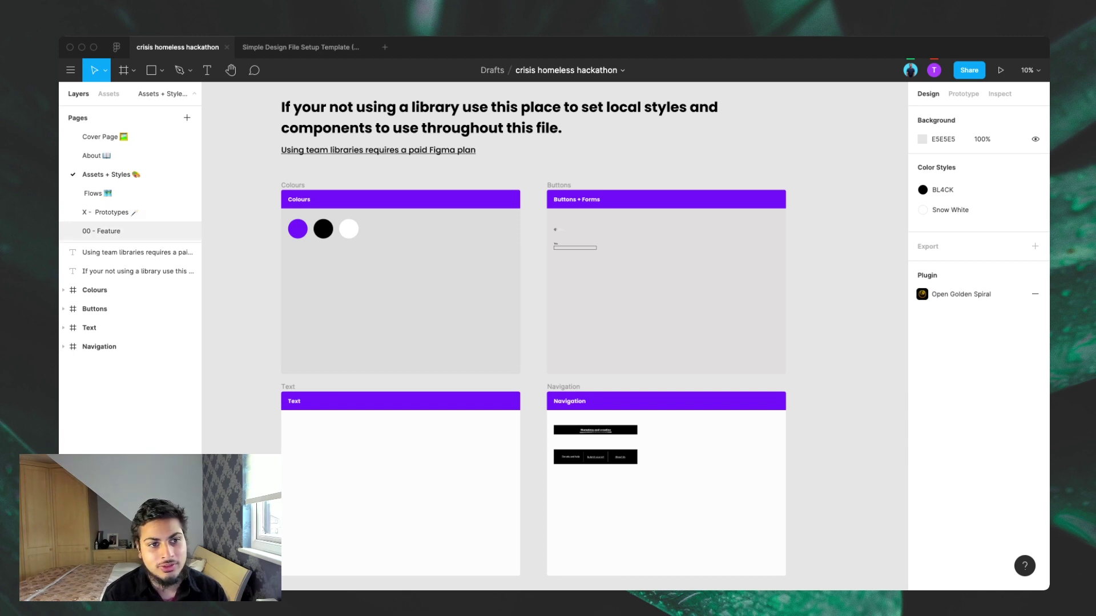
# - Go back to 00 - Feature and scroll to the Home, Submit Story and About Us screens
pyautogui.click(101, 231)
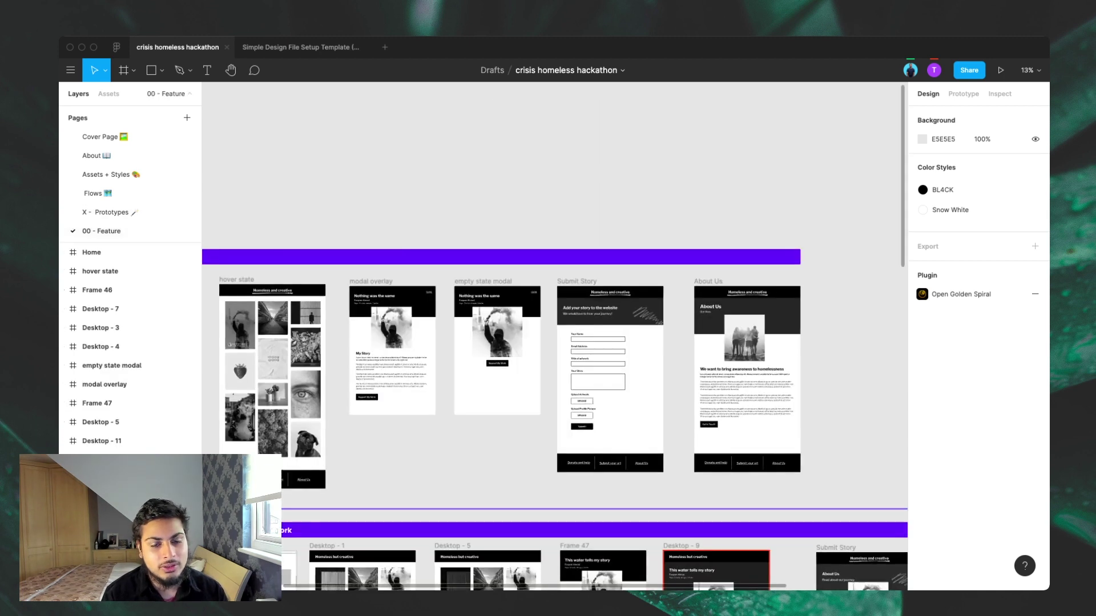
pyautogui.scroll(2, 553, 343)
pyautogui.hscroll(-3, 553, 342)
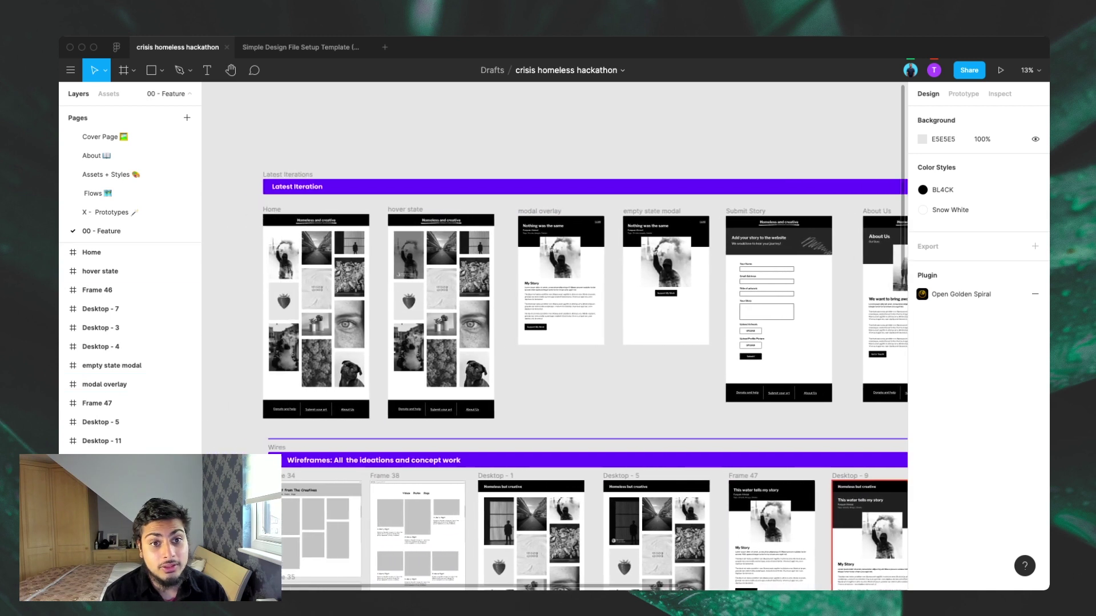